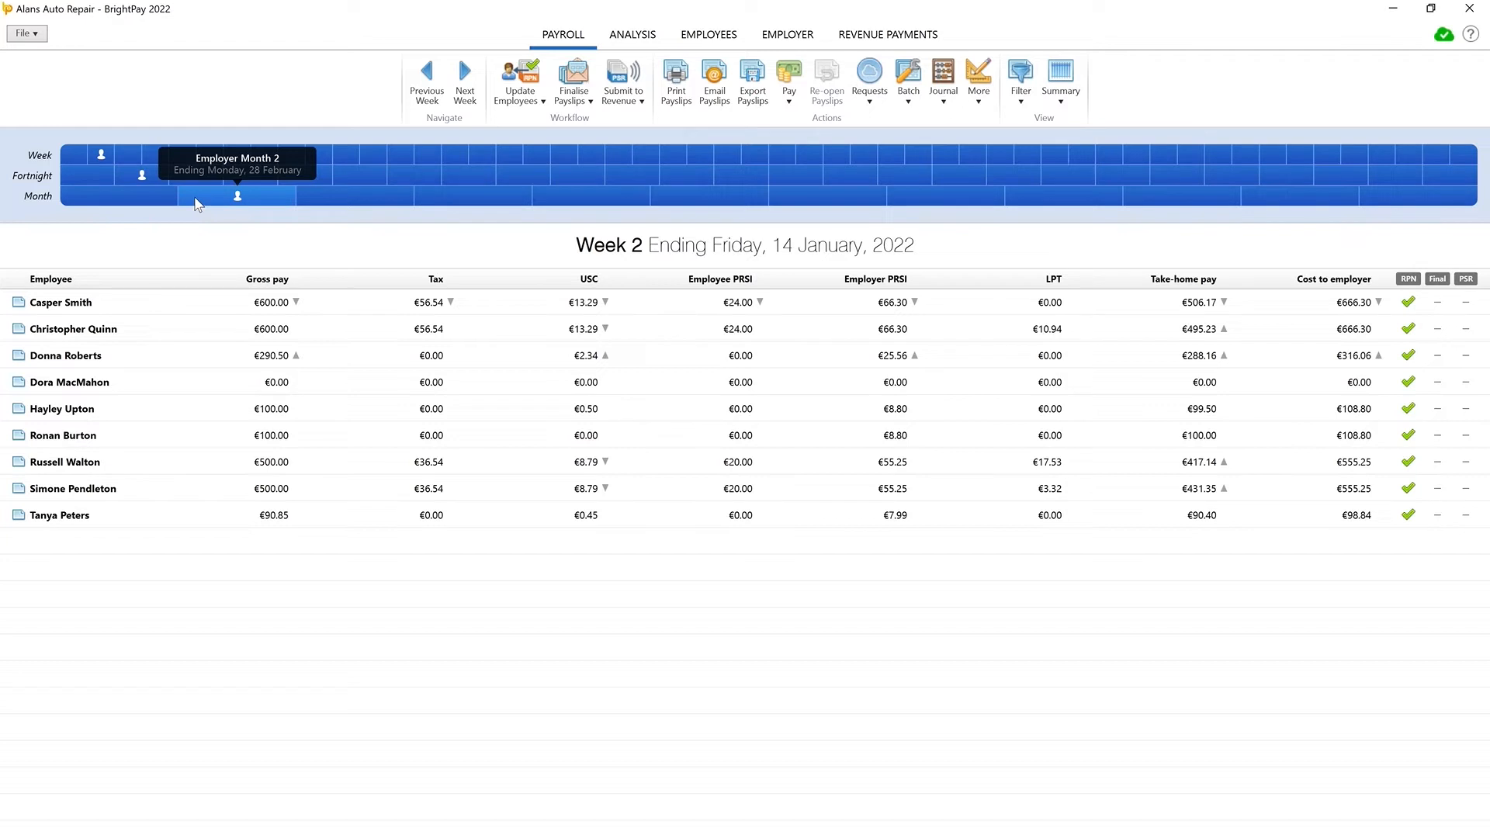
Open the first employee's payslip in Month 2 ending 28 February and delete its Monthly Pay item
click(197, 204)
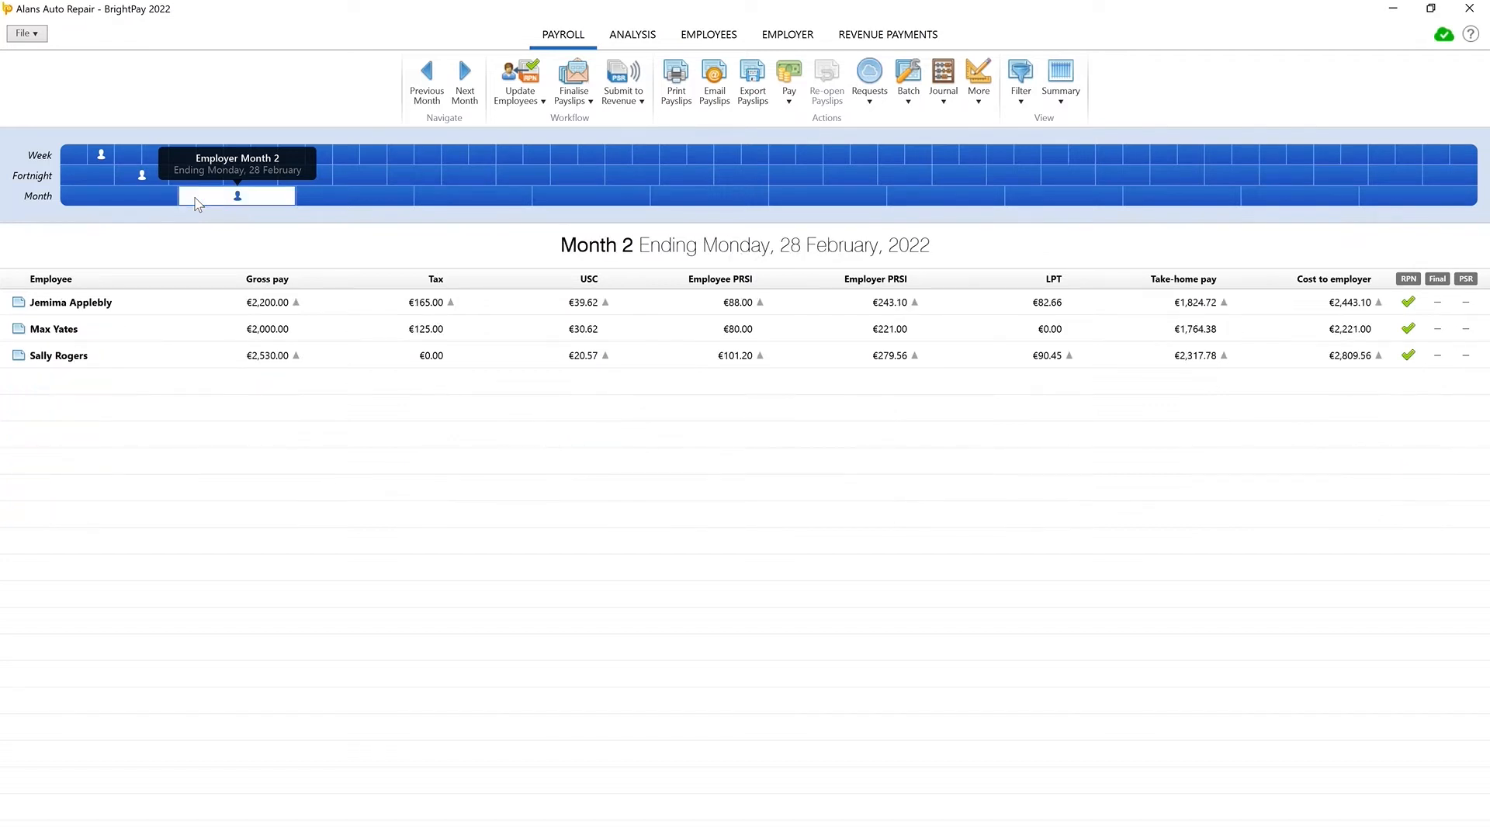
click(178, 311)
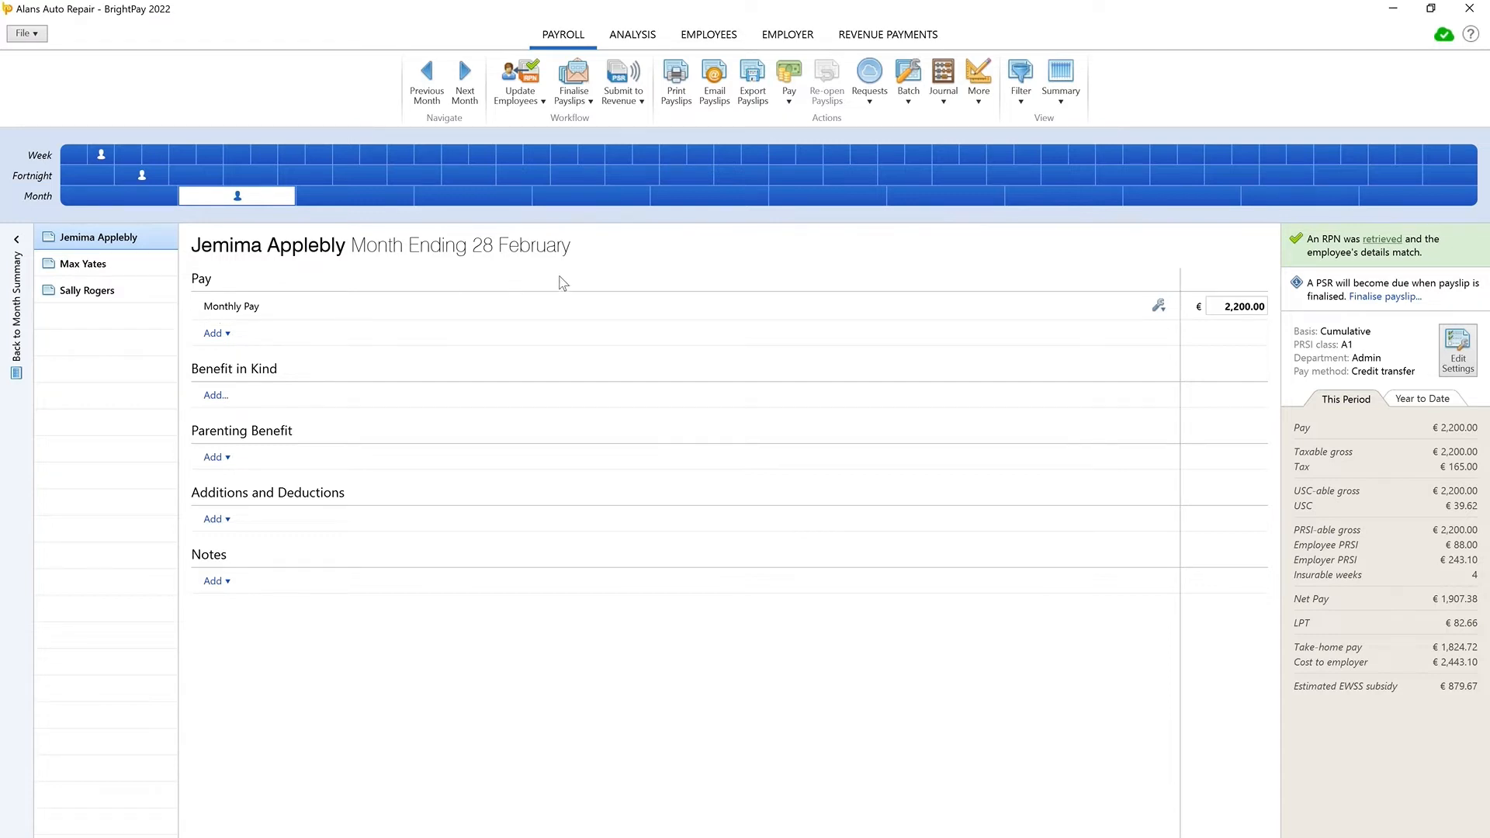
click(1225, 313)
click(1157, 309)
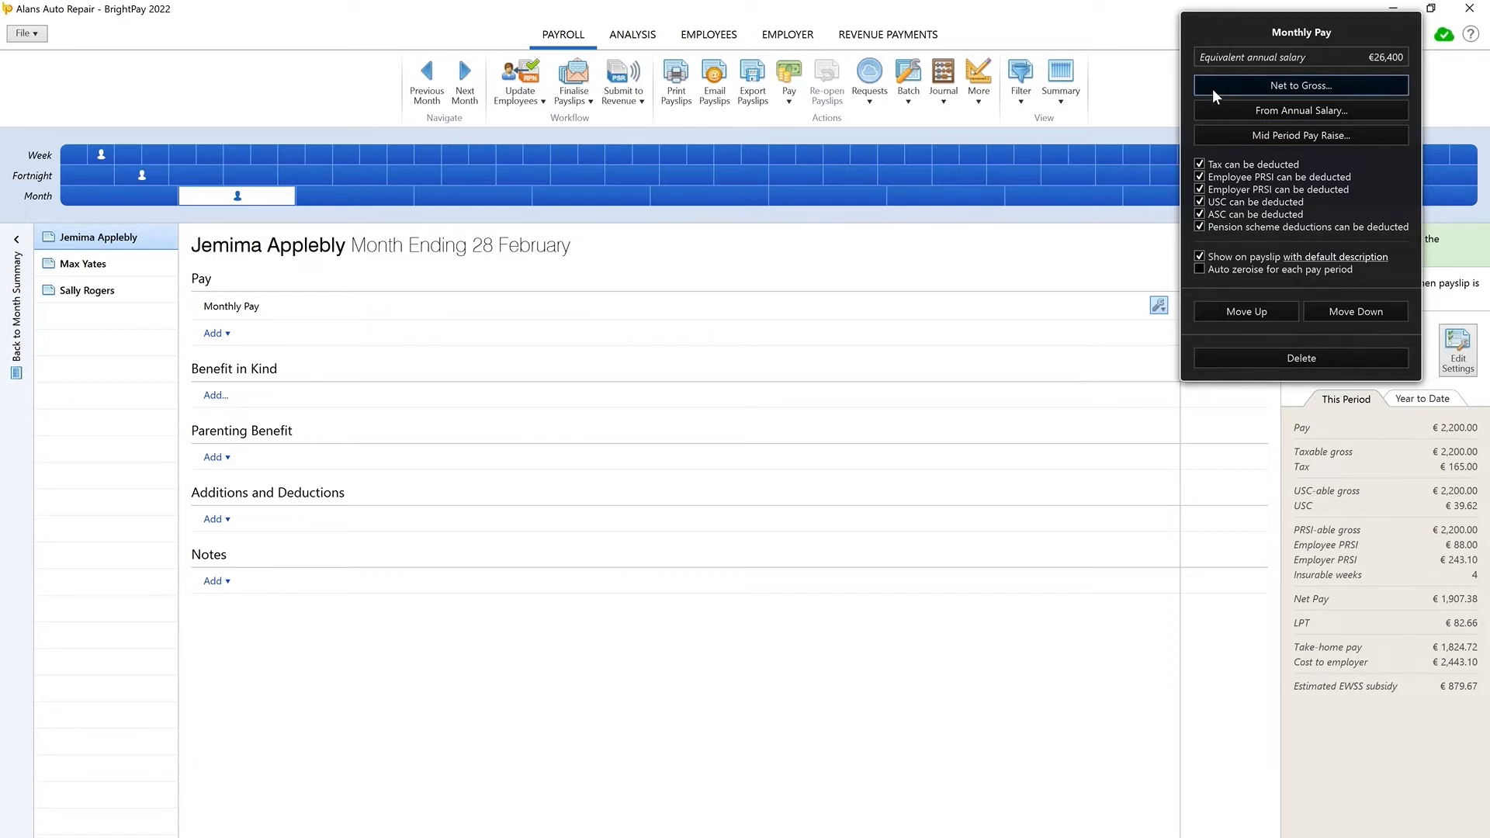
click(1207, 357)
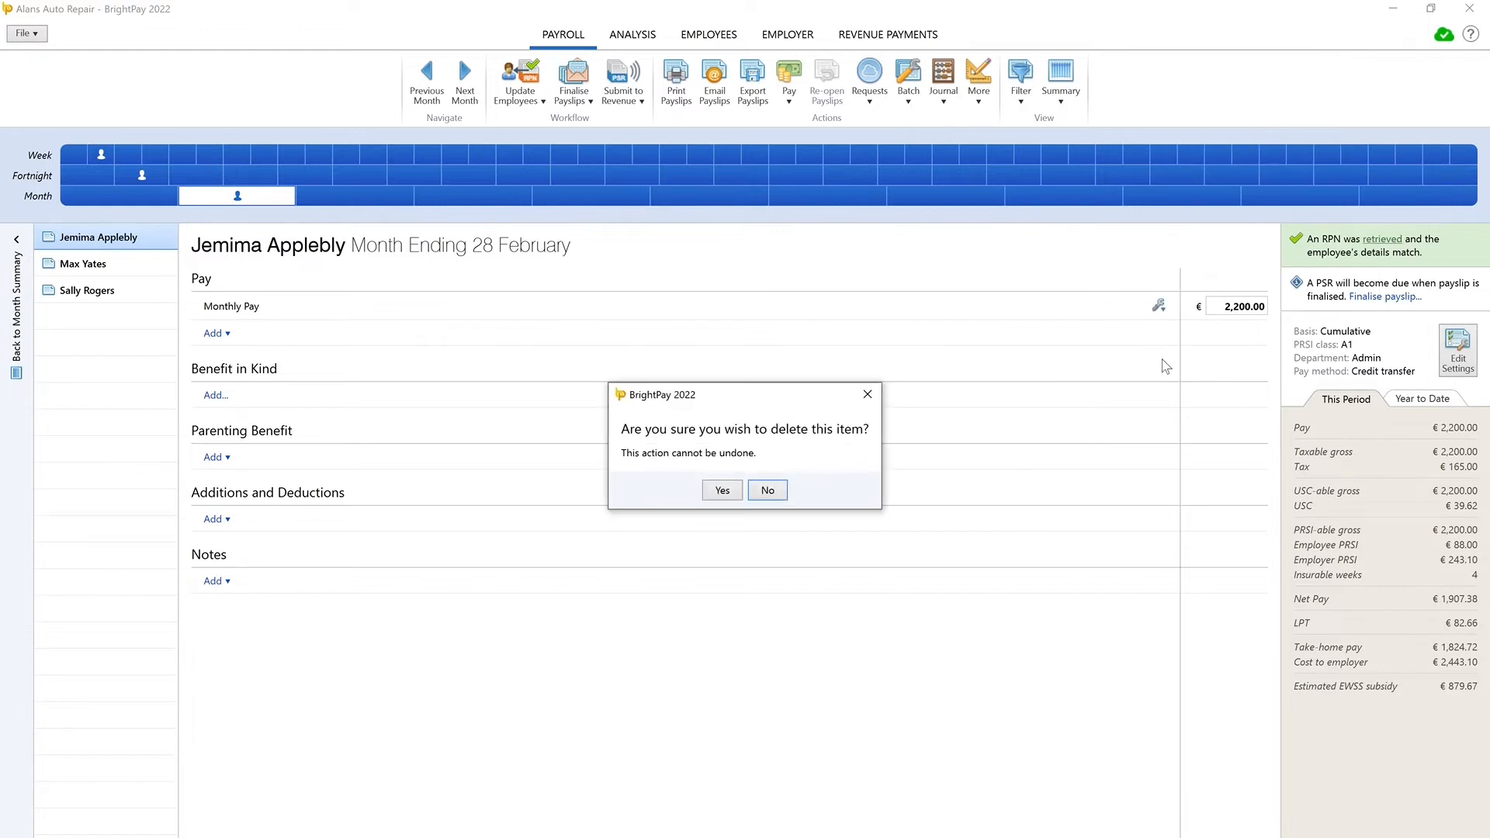
click(722, 494)
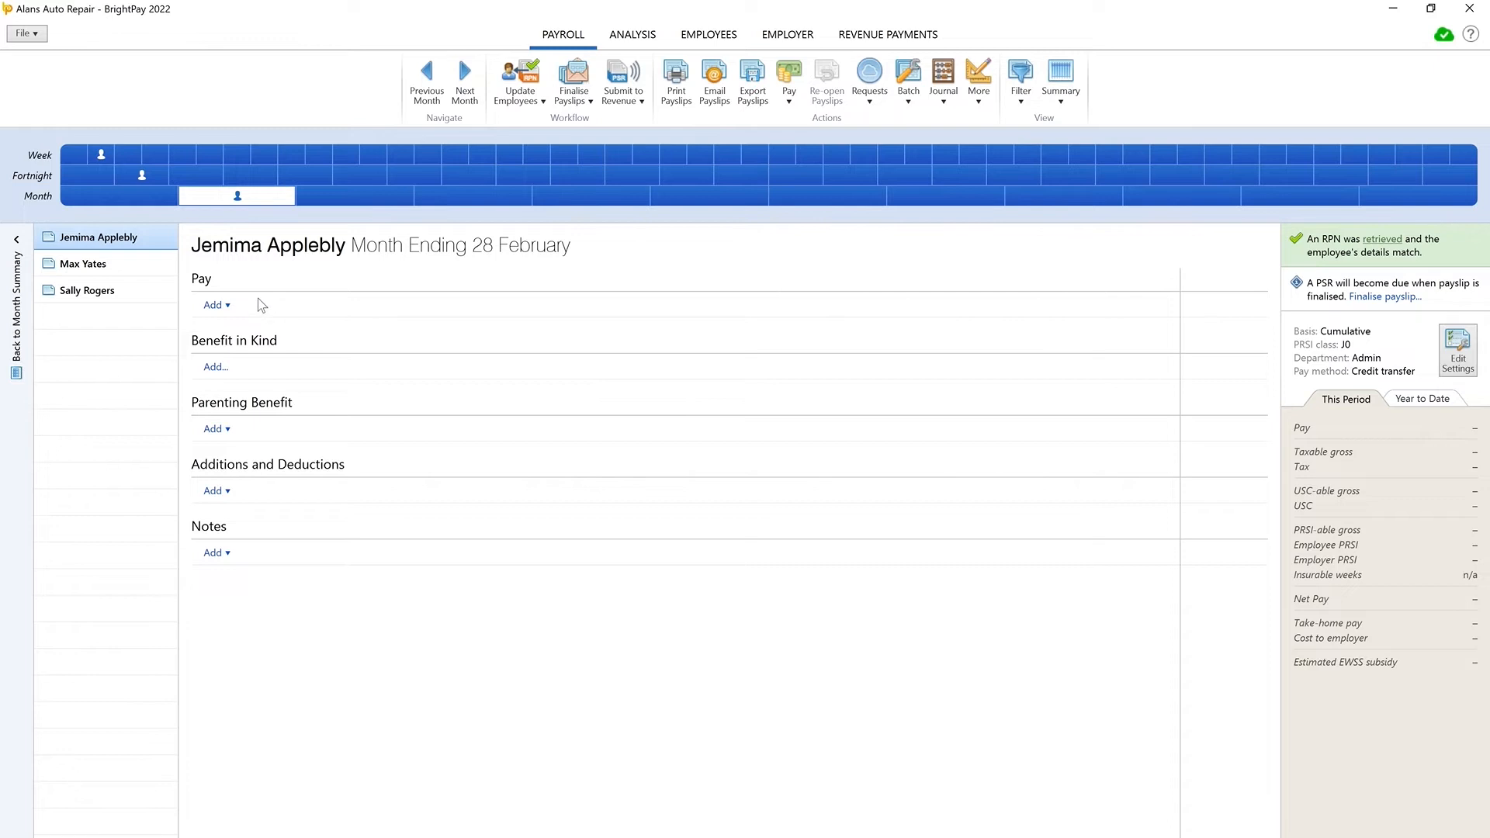
Add an hourly pay line of 35 hours at the standard rate of €13.50 per hour
click(217, 306)
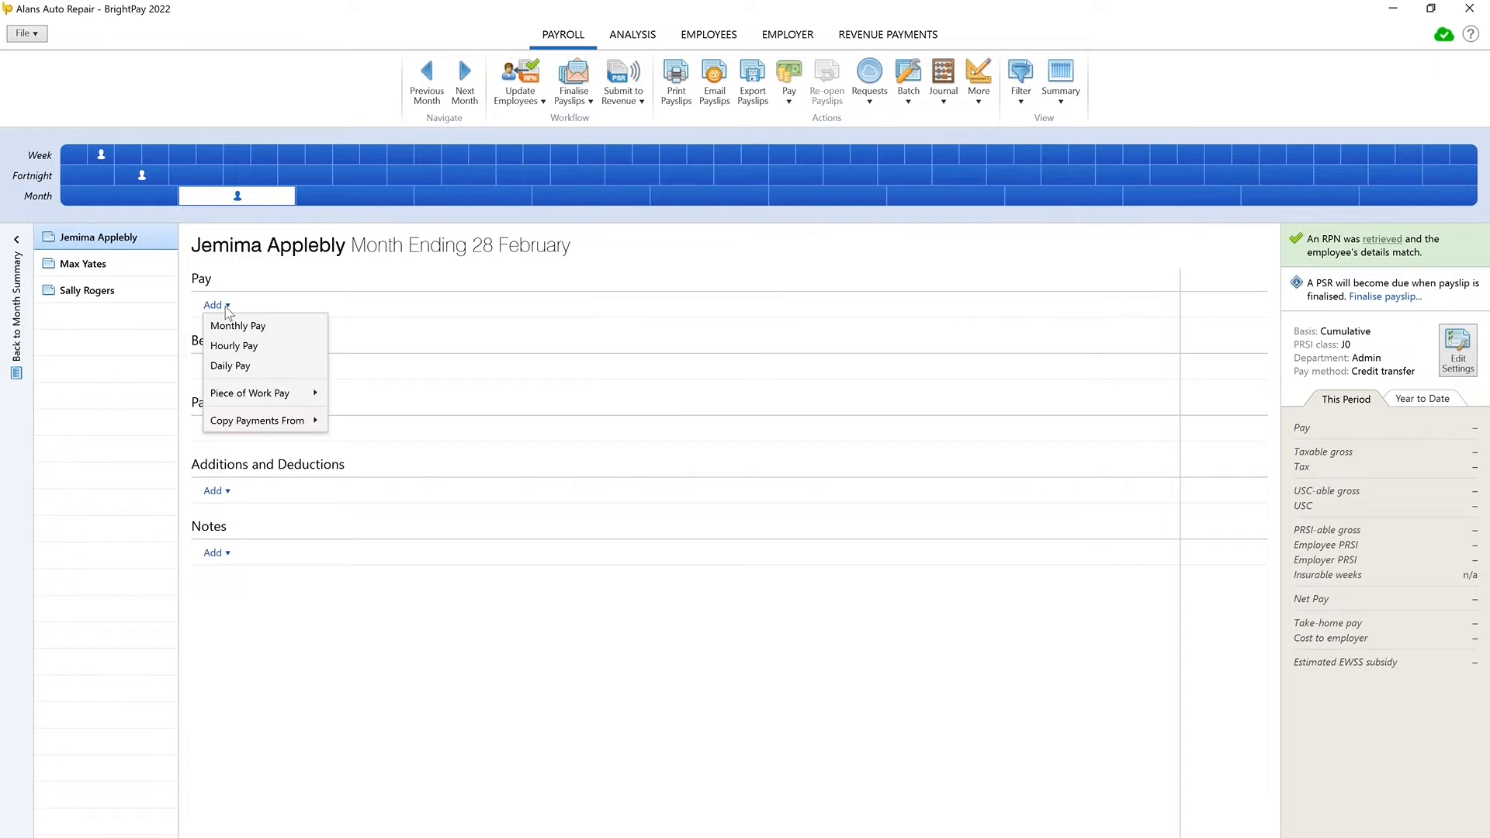
click(227, 347)
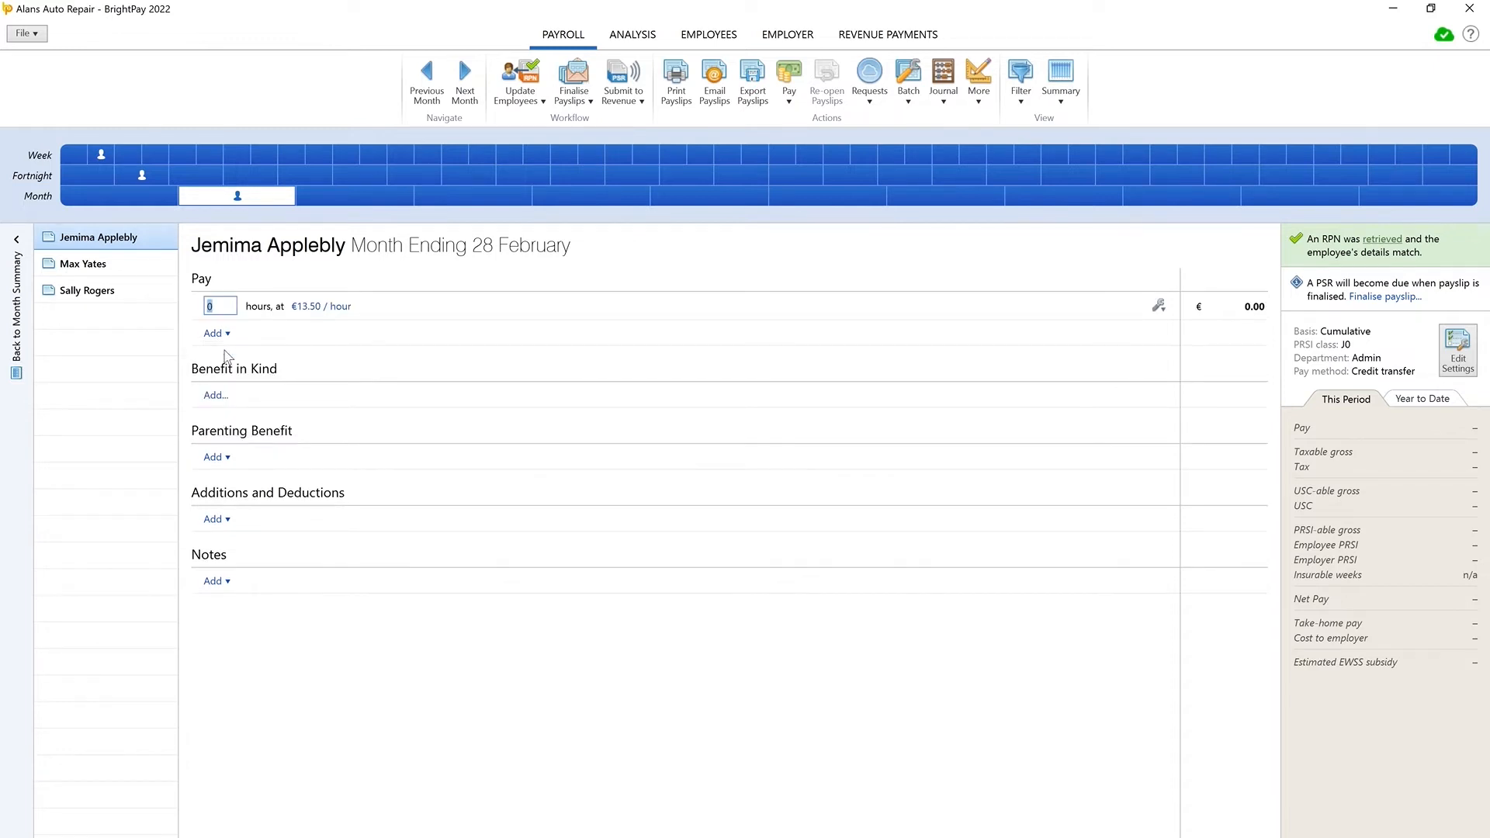
click(225, 306)
key(BackSpace)
text(35)
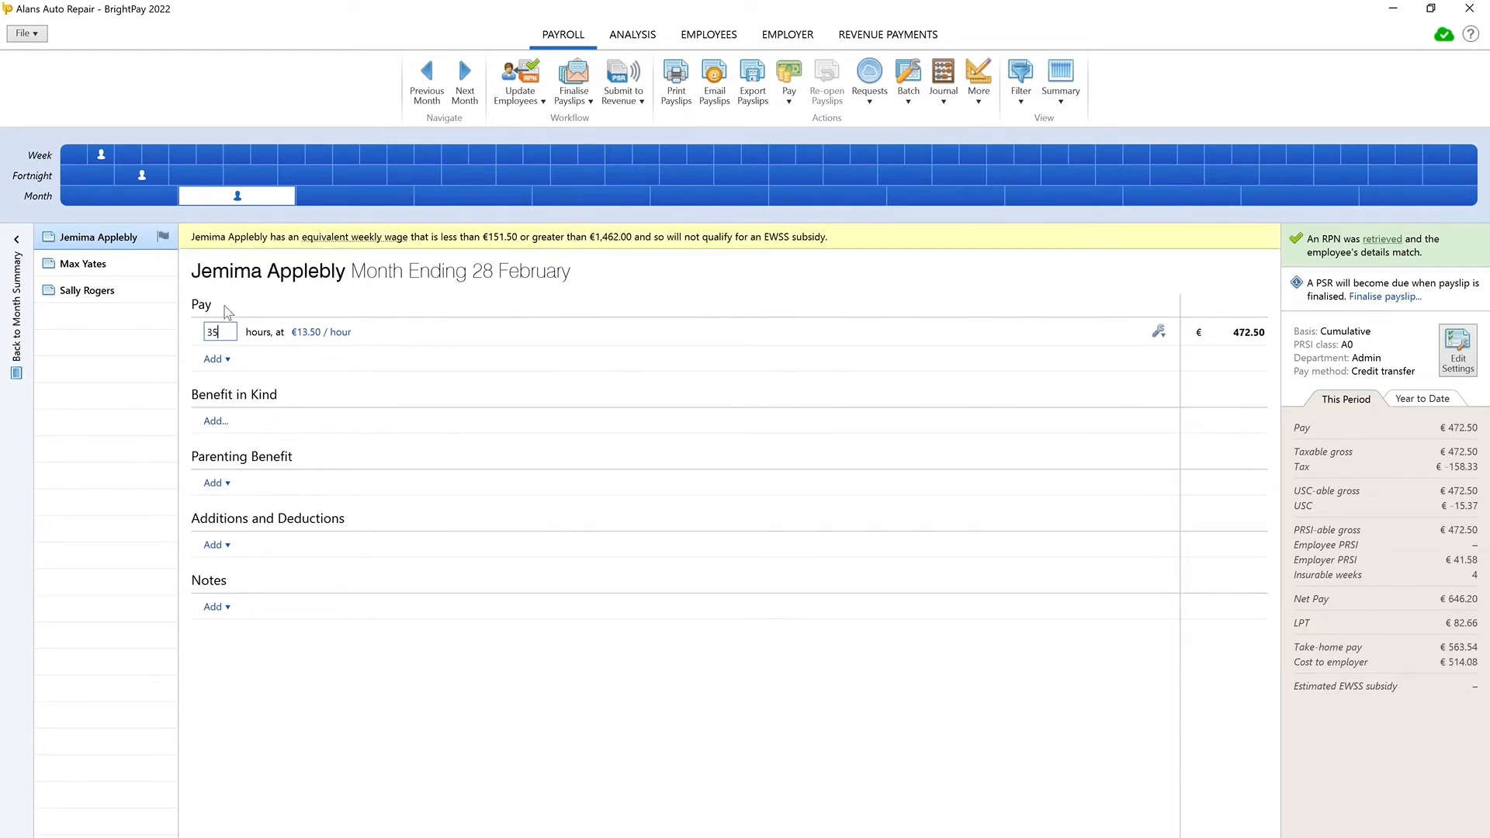
click(335, 334)
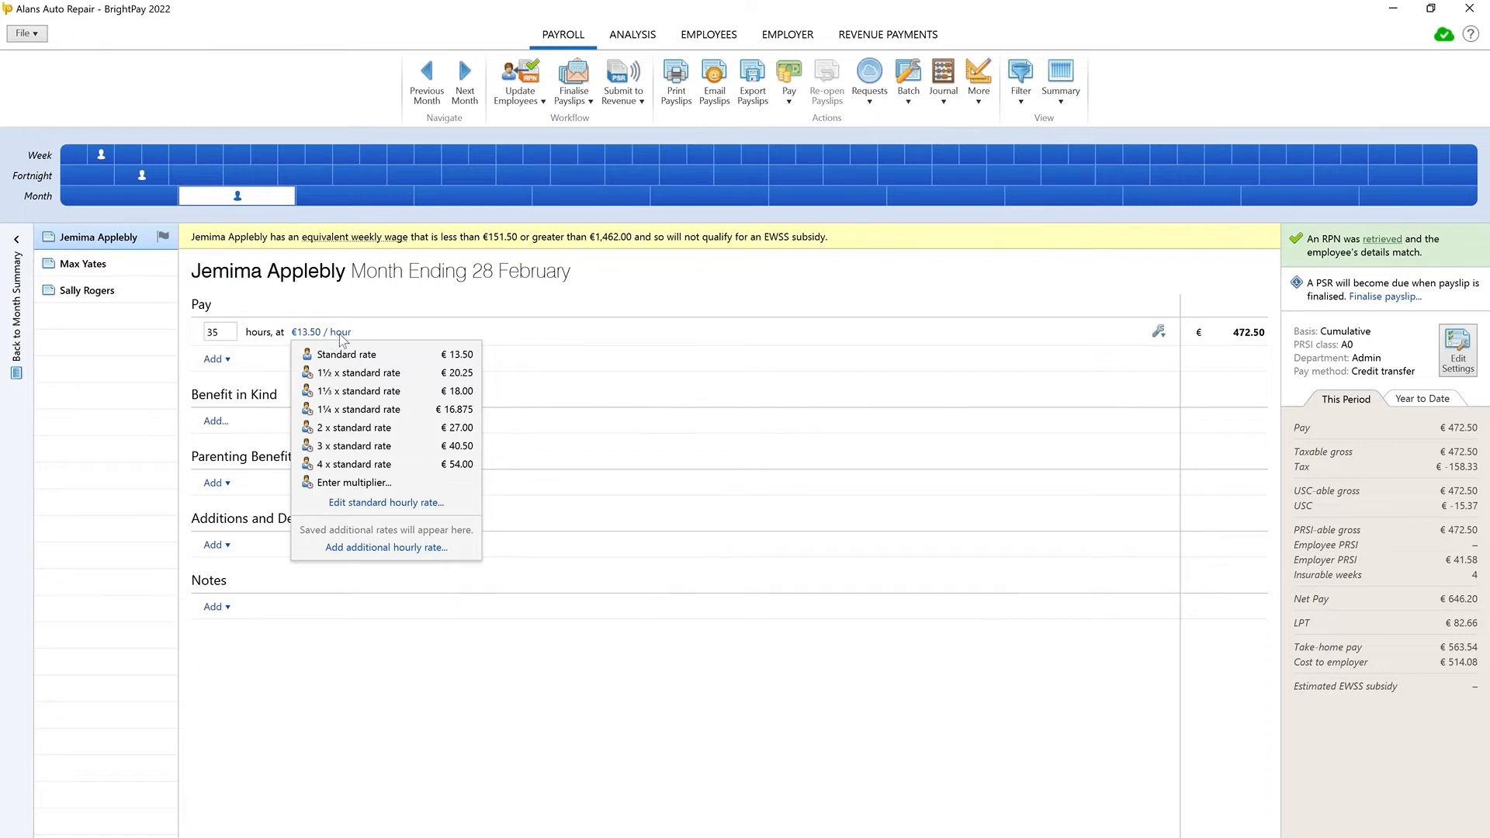
Add a second hourly pay line of 10 hours at €20.25 per hour
click(222, 361)
click(222, 362)
click(234, 400)
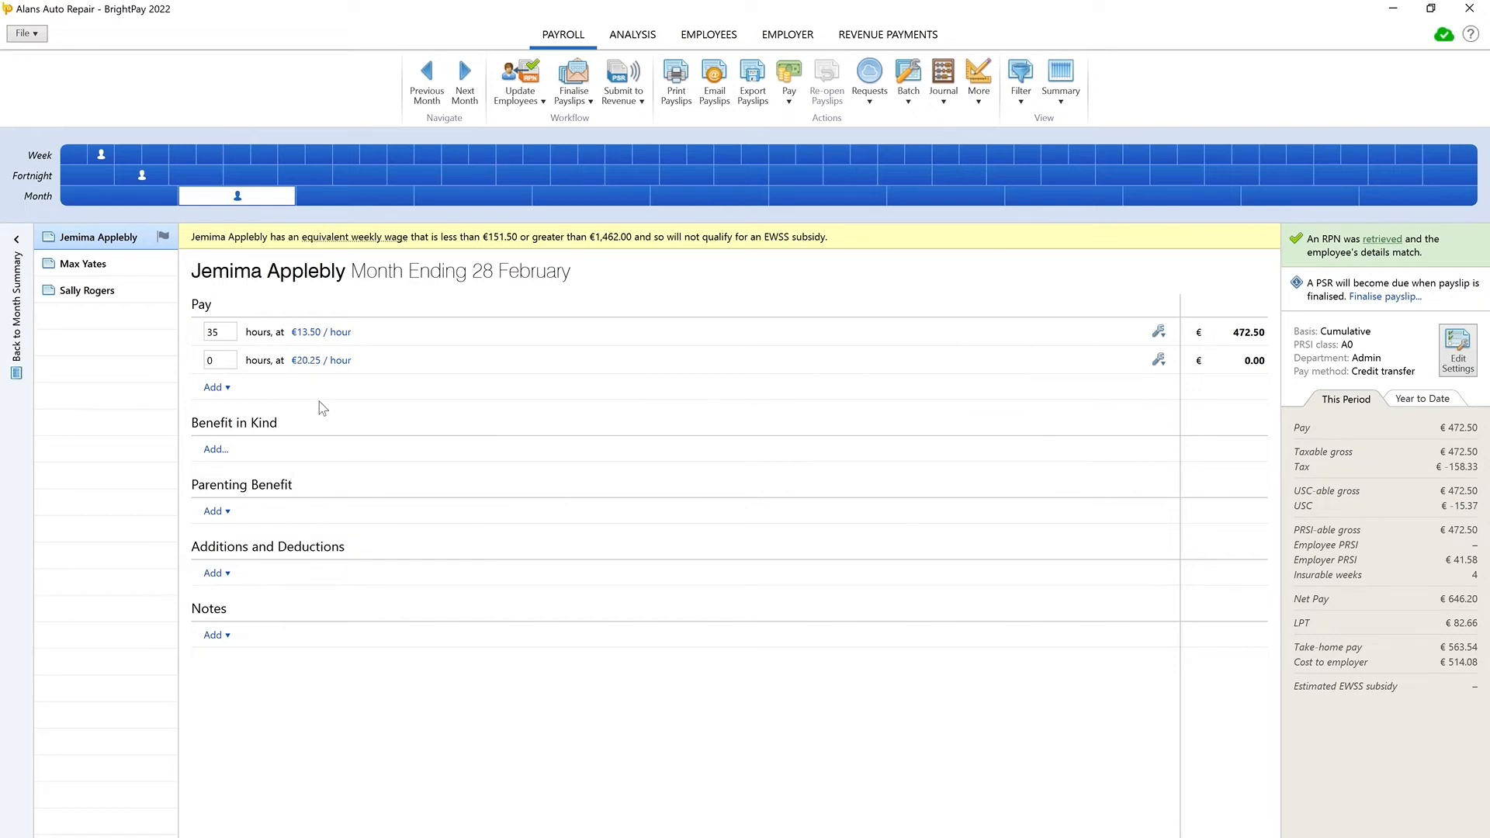
double_click(219, 363)
text(10)
click(215, 364)
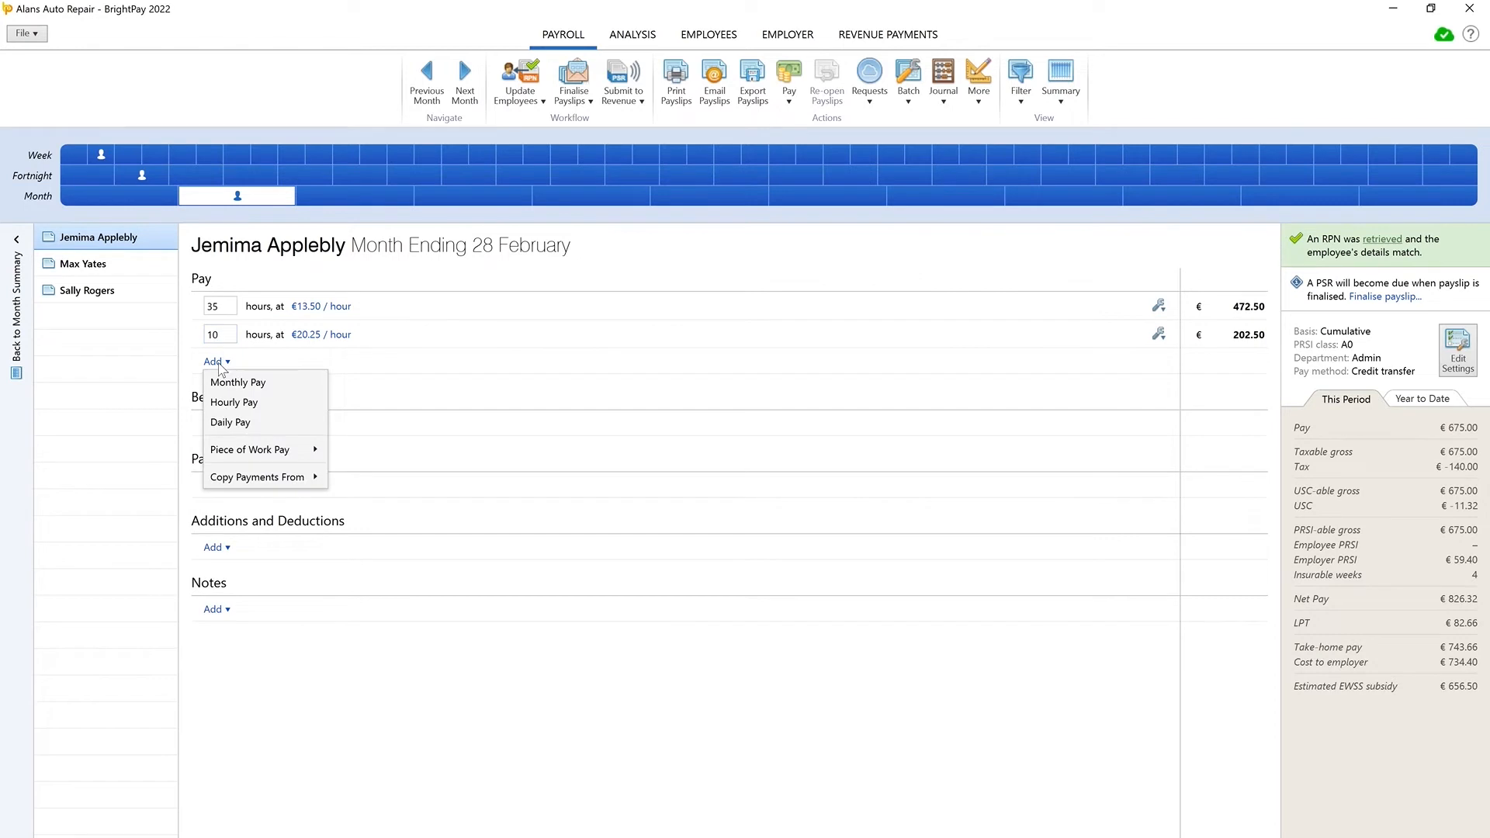
mouse_move(216, 481)
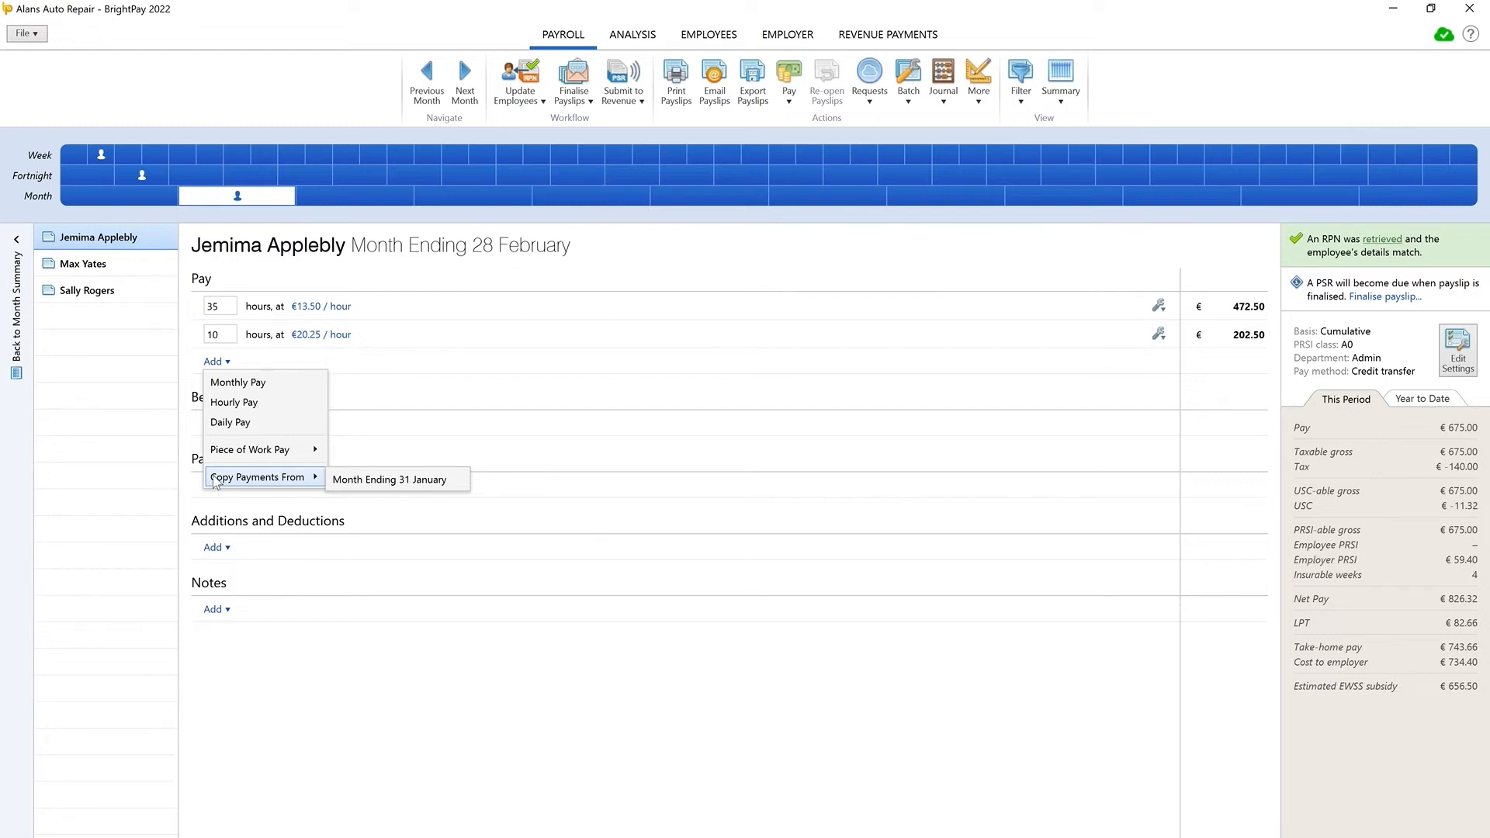
click(225, 553)
Add a Bonus of €150.00 to the payslip's additions
click(217, 547)
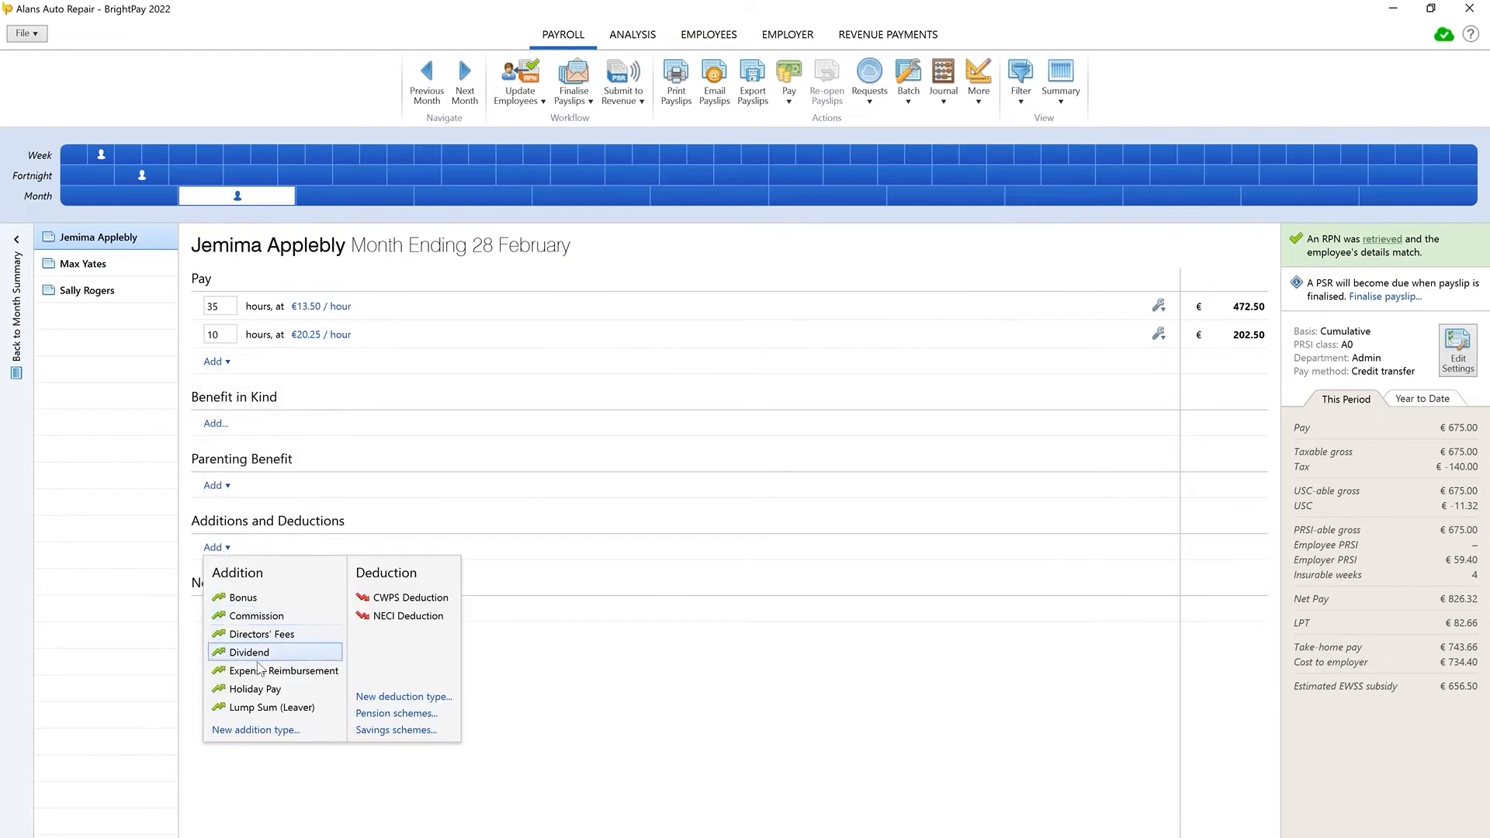
click(241, 599)
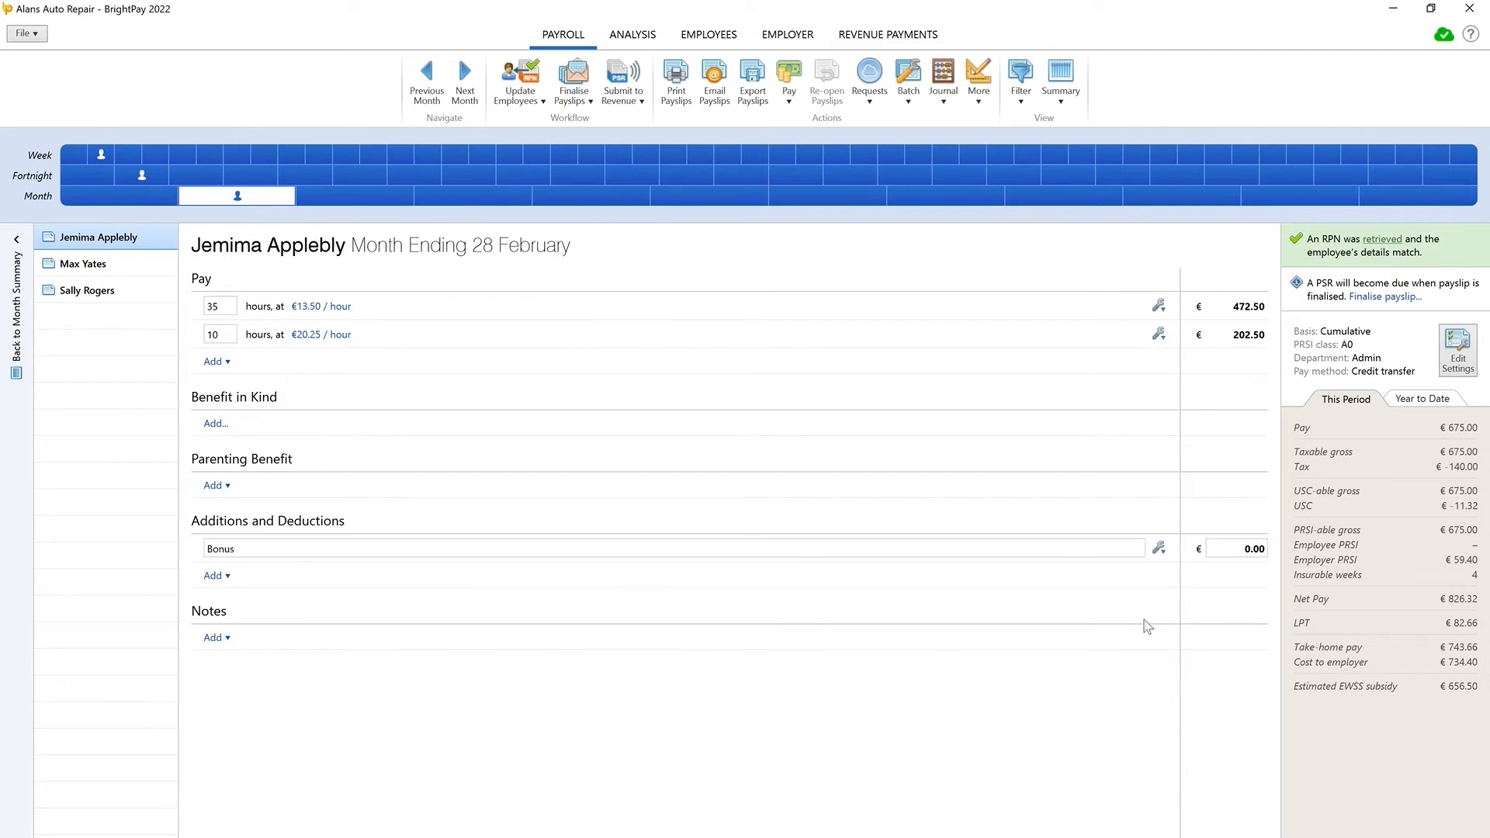
click(1234, 549)
text(150)
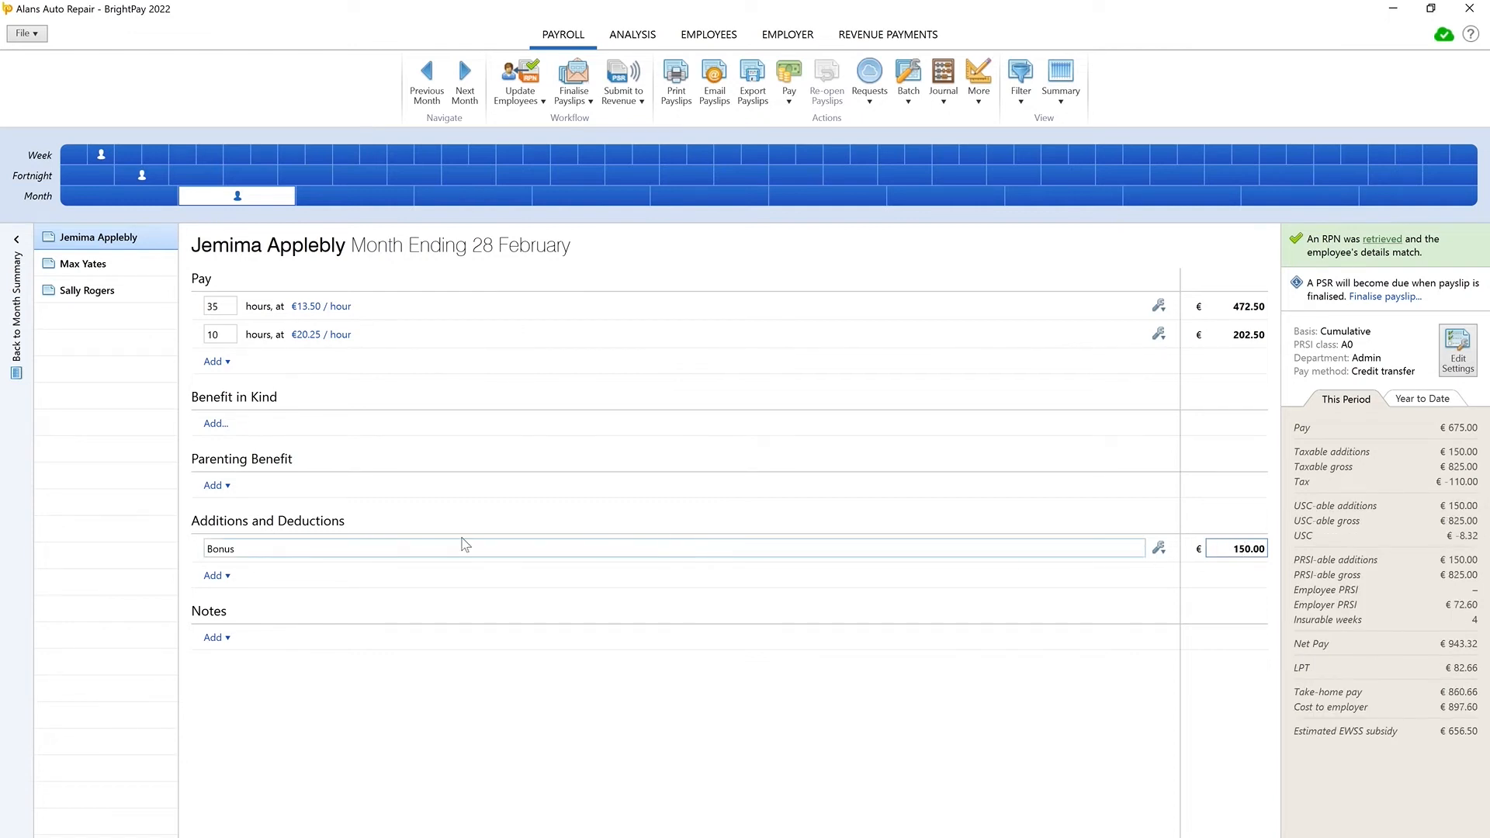
Create a new addition type named Fuel with an amount of €40.00 and save it to the payslip
click(225, 577)
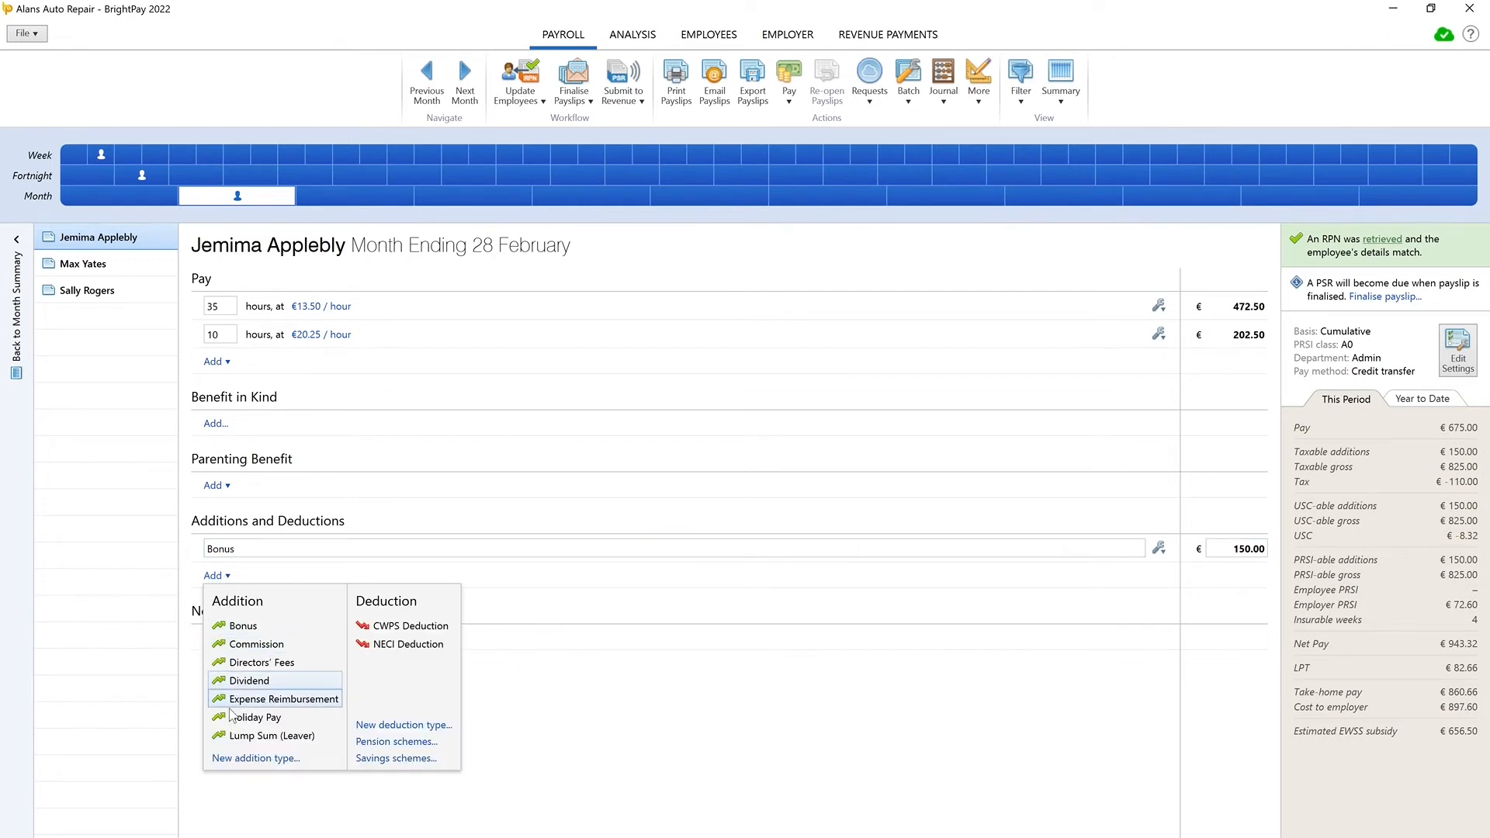
click(227, 759)
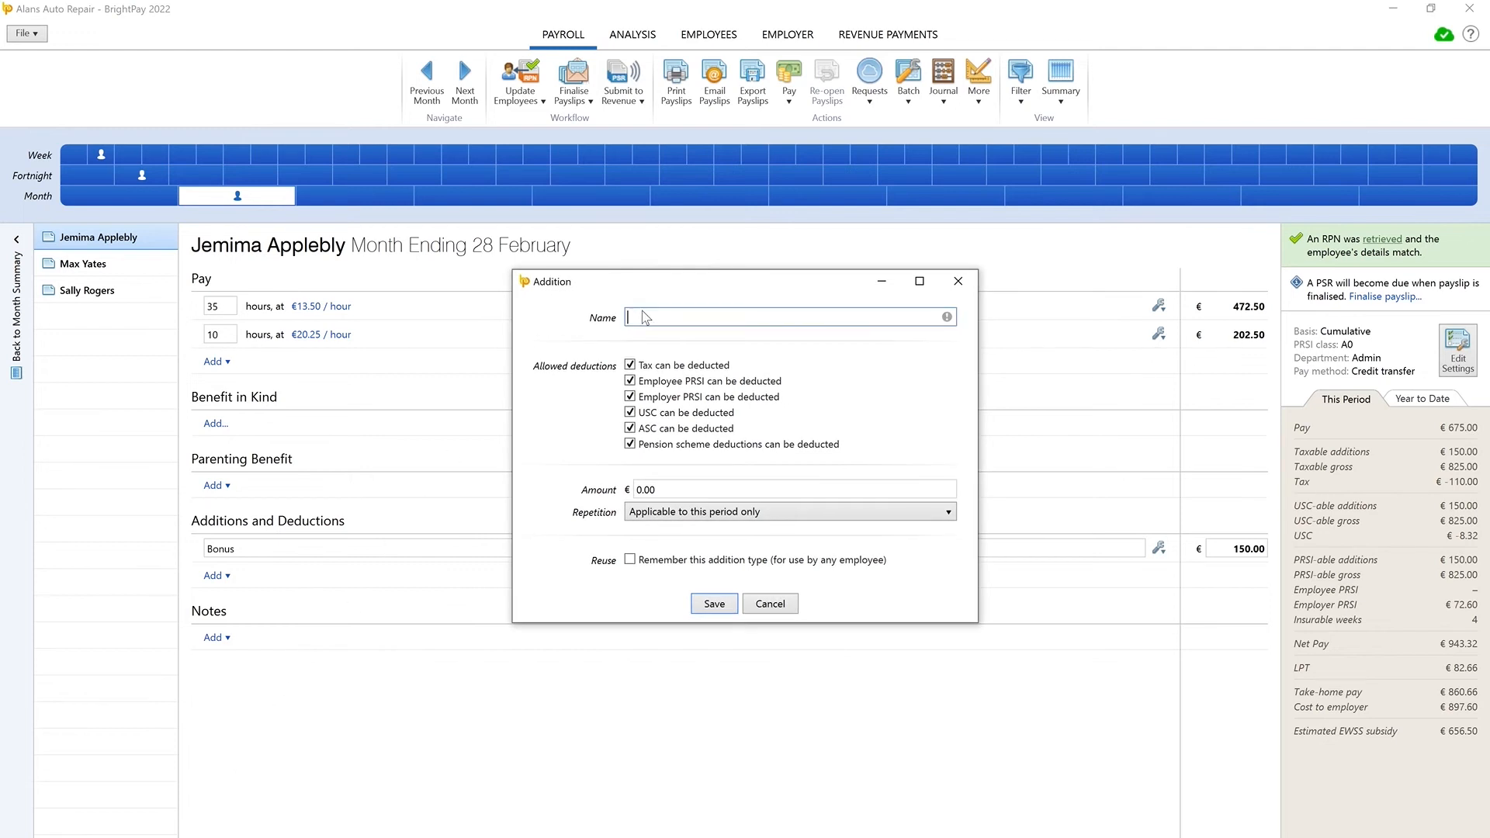
text(Fuel)
click(640, 490)
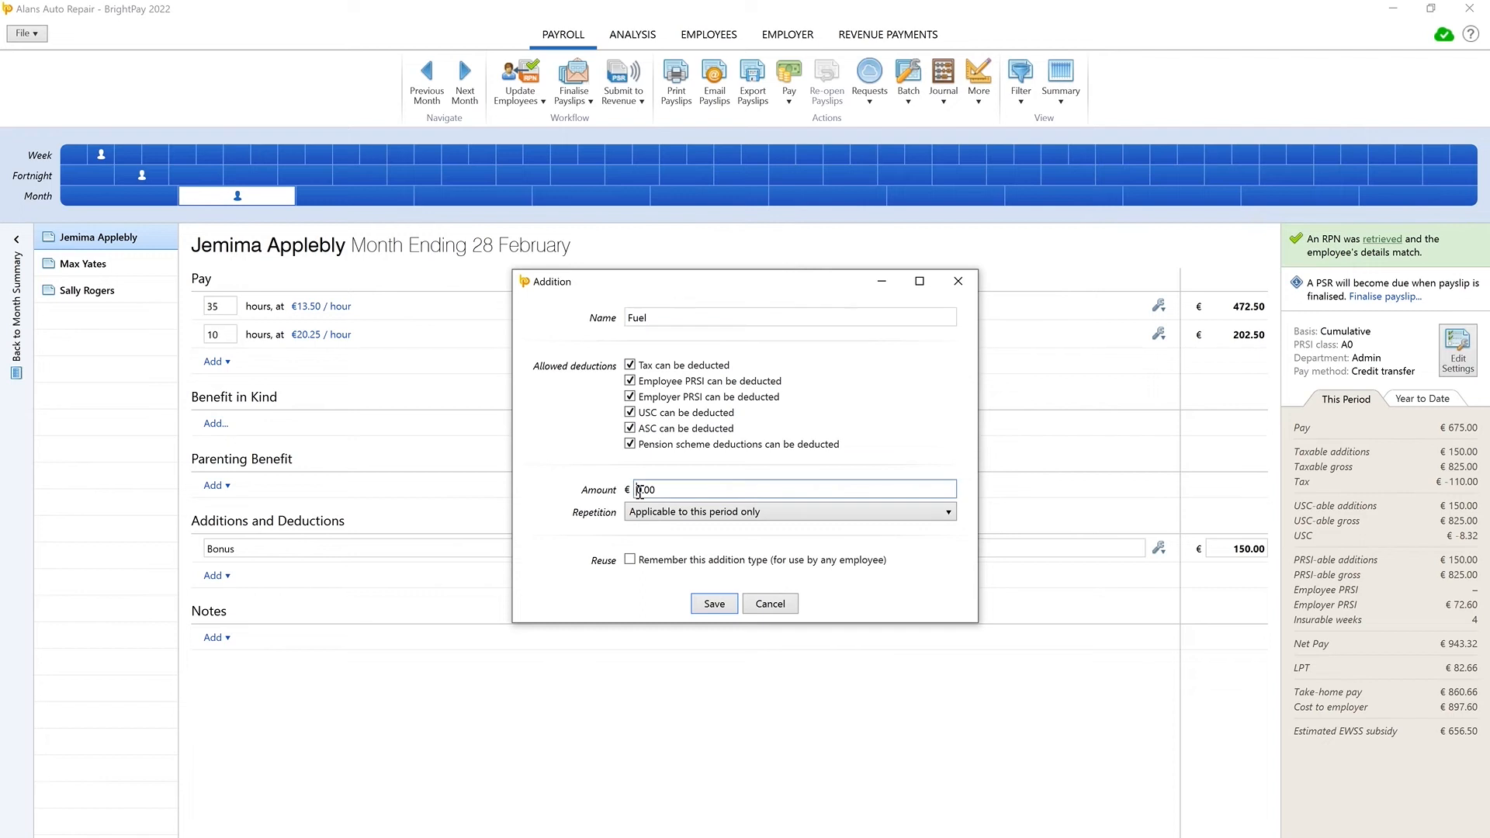
text(4)
click(713, 604)
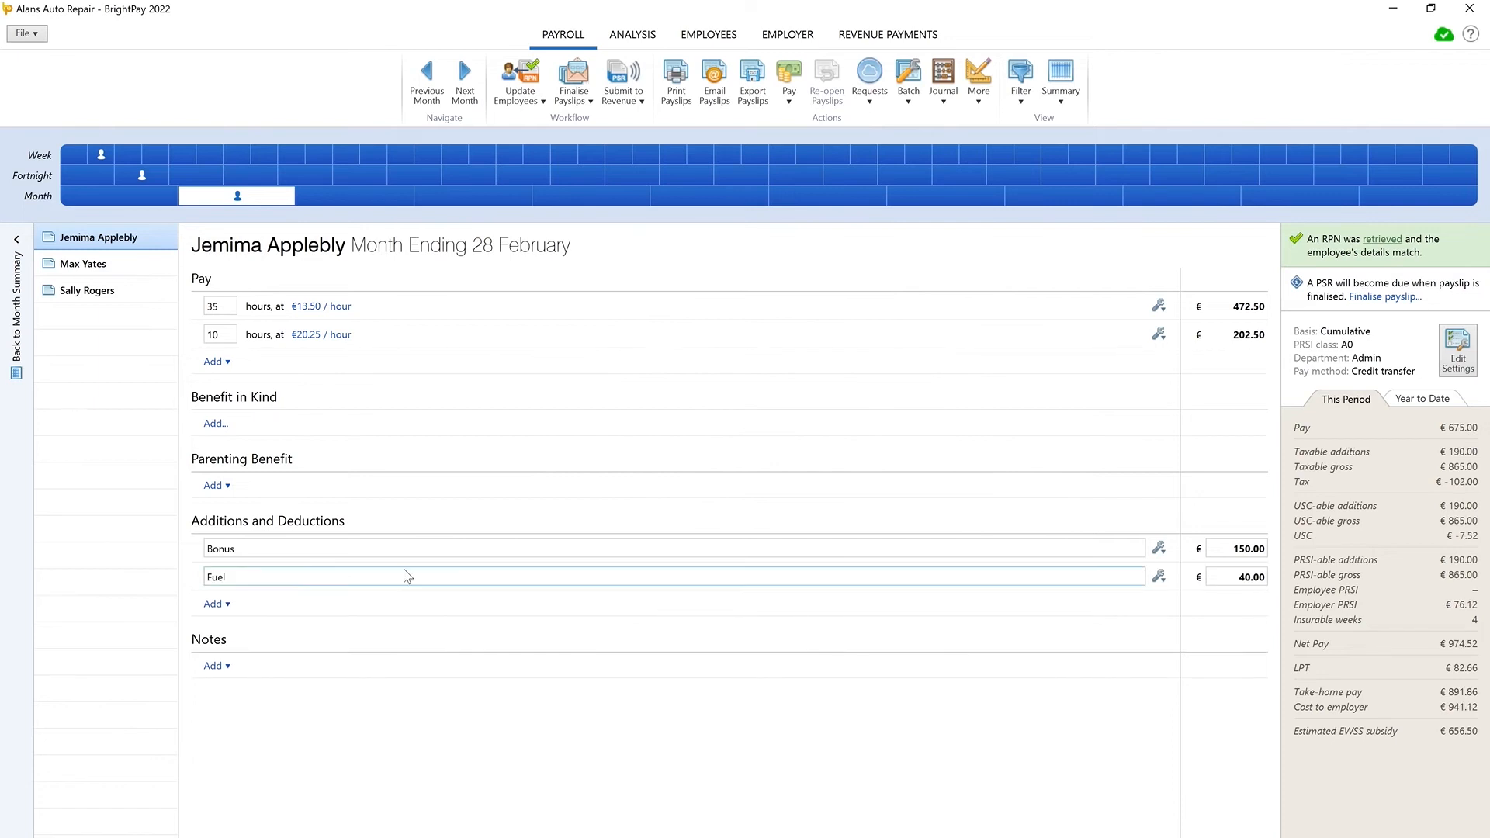
Start a new deduction type named Lotto and allow it before tax, employee and employer PRSI, USC, ASC, pension scheme deductions and LPT
click(217, 606)
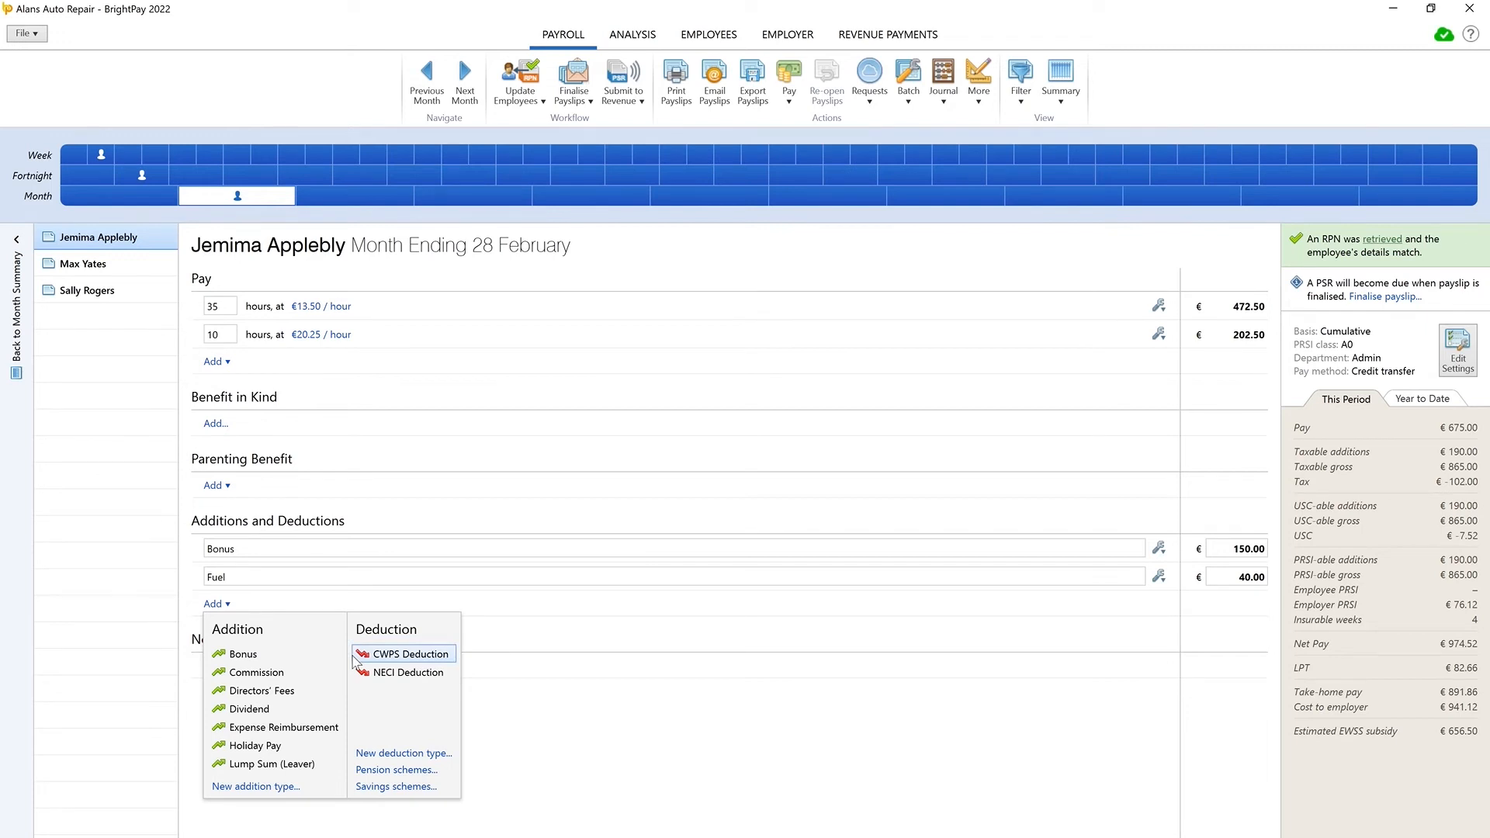
click(355, 755)
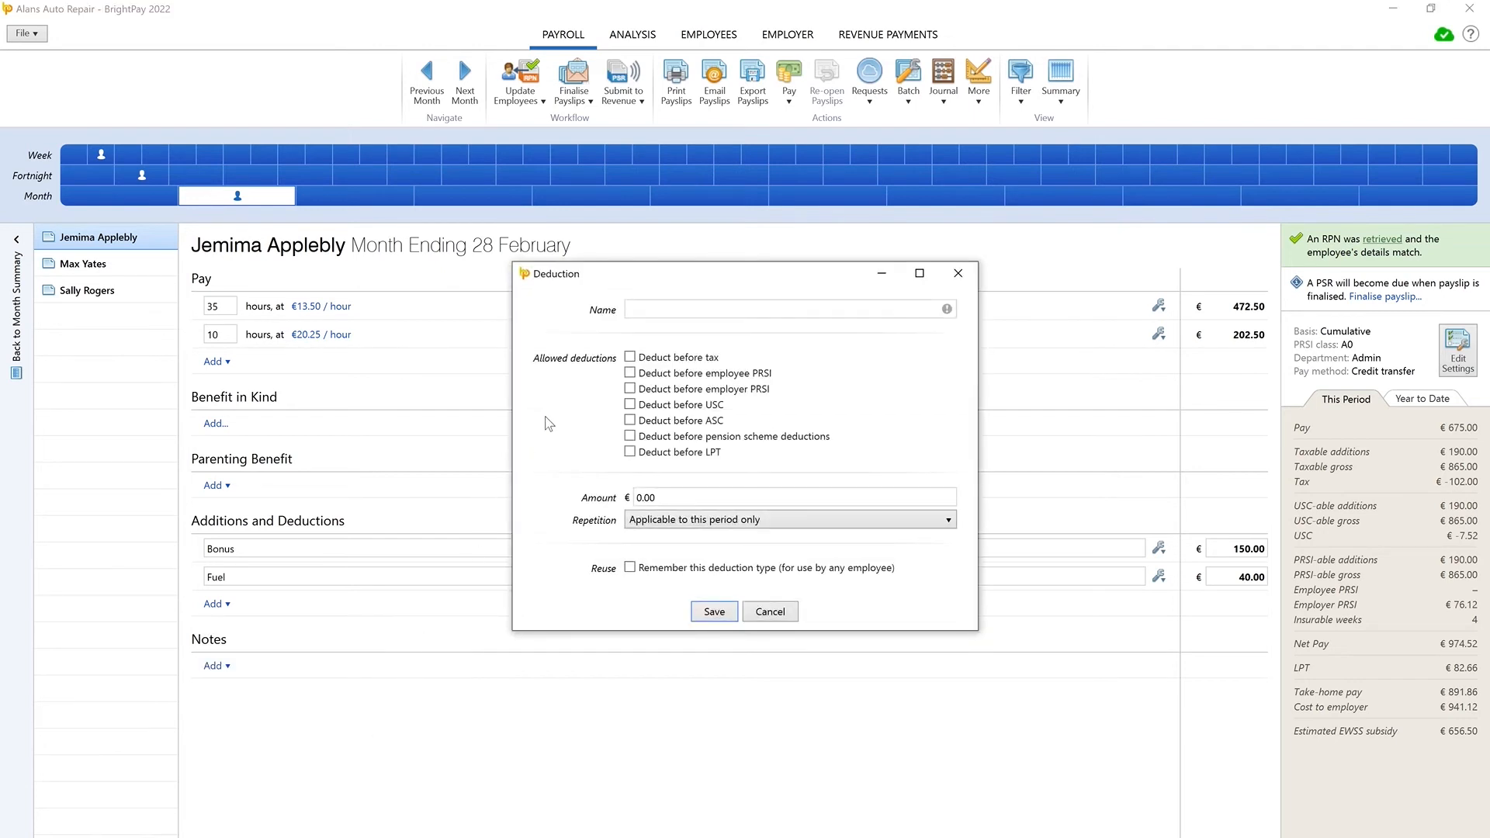
click(641, 309)
text(Lotto)
click(629, 356)
click(629, 372)
click(629, 388)
click(630, 405)
click(629, 419)
click(629, 437)
click(629, 452)
Set the Lotto deduction to €10.00, repeating until manually removed, and save it
click(637, 497)
text(1)
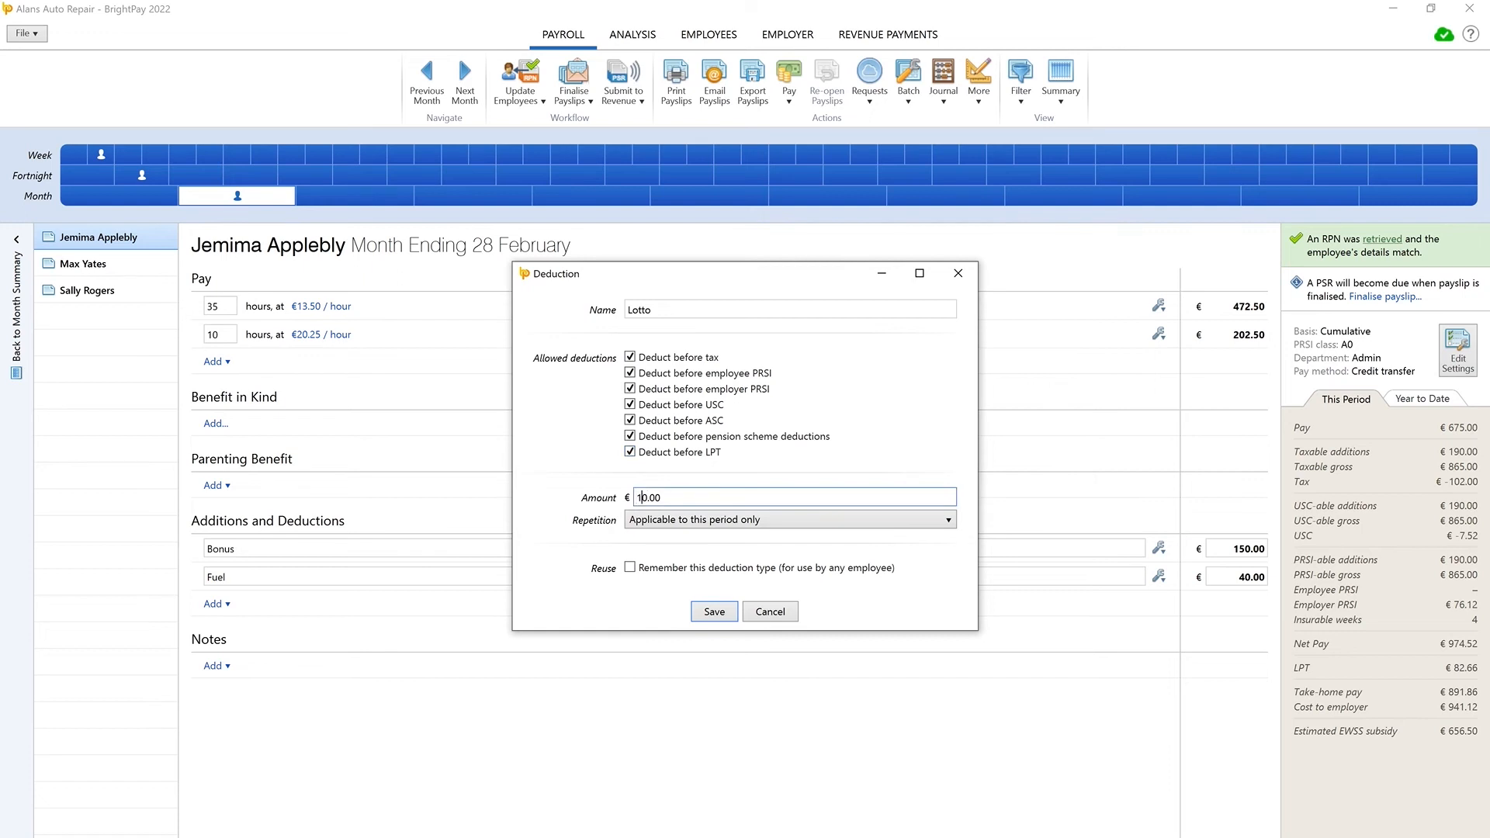
click(642, 522)
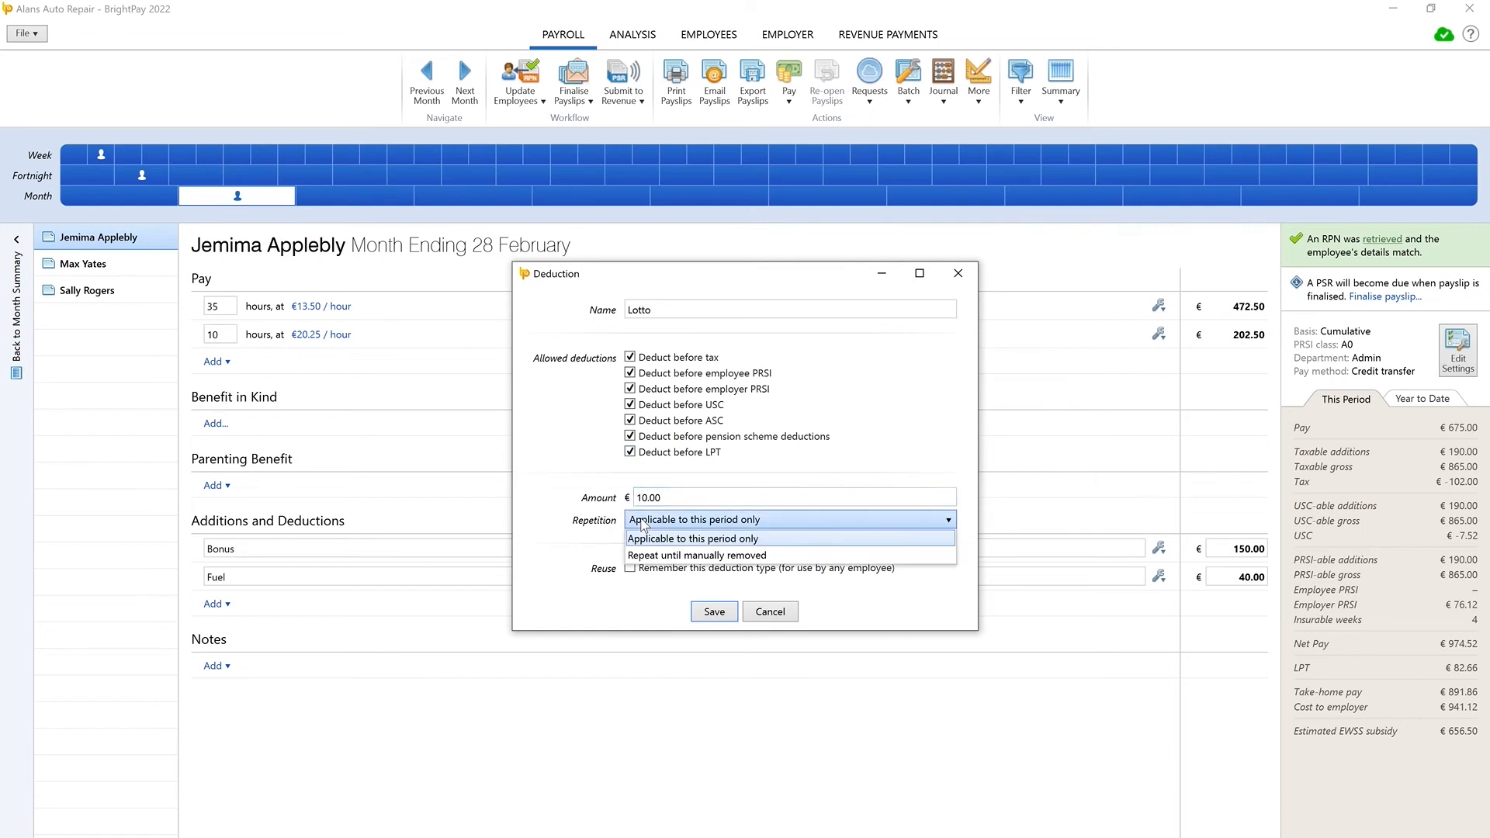
click(643, 555)
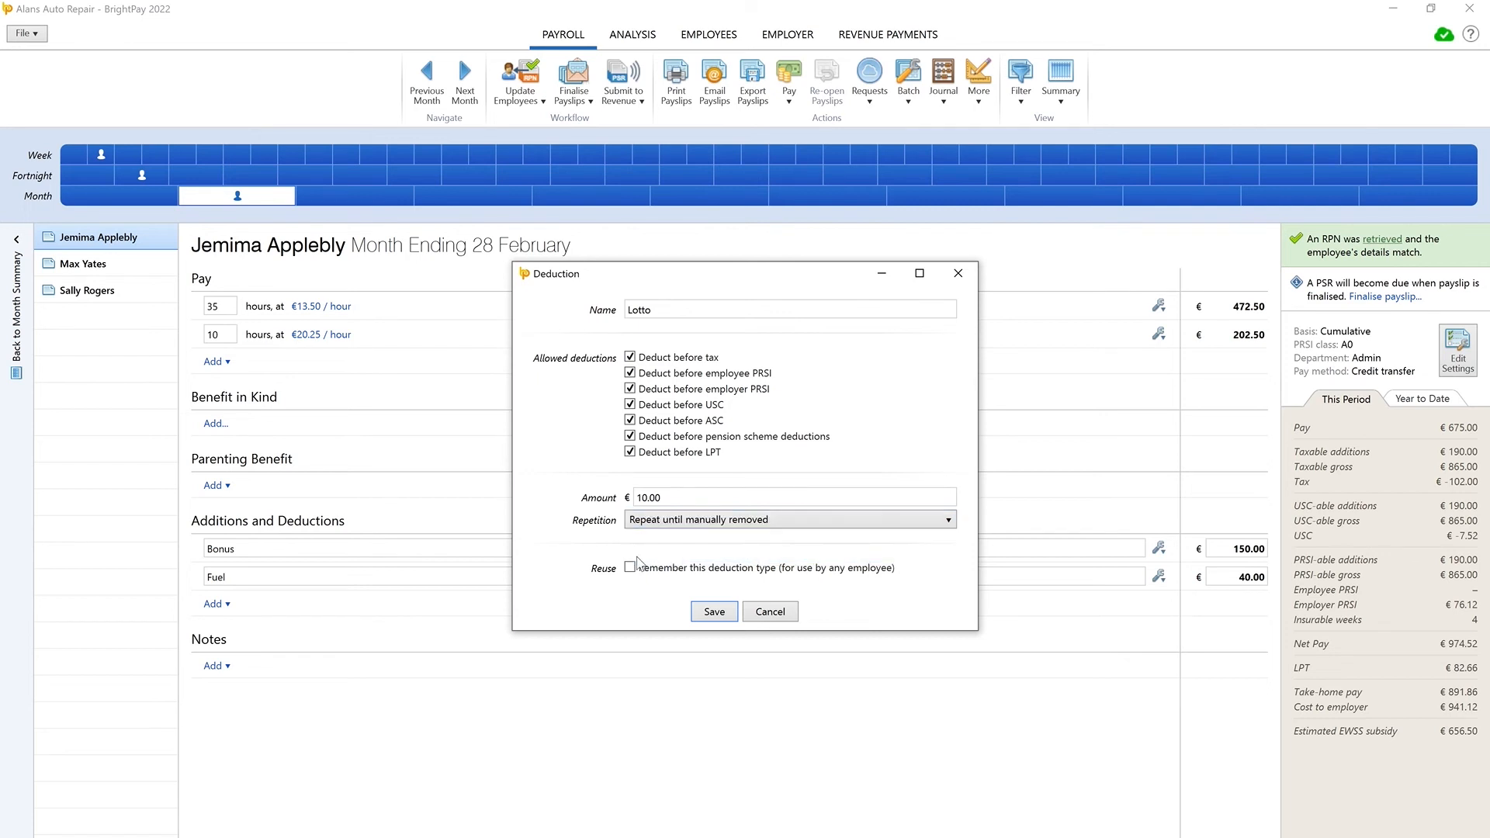
click(708, 612)
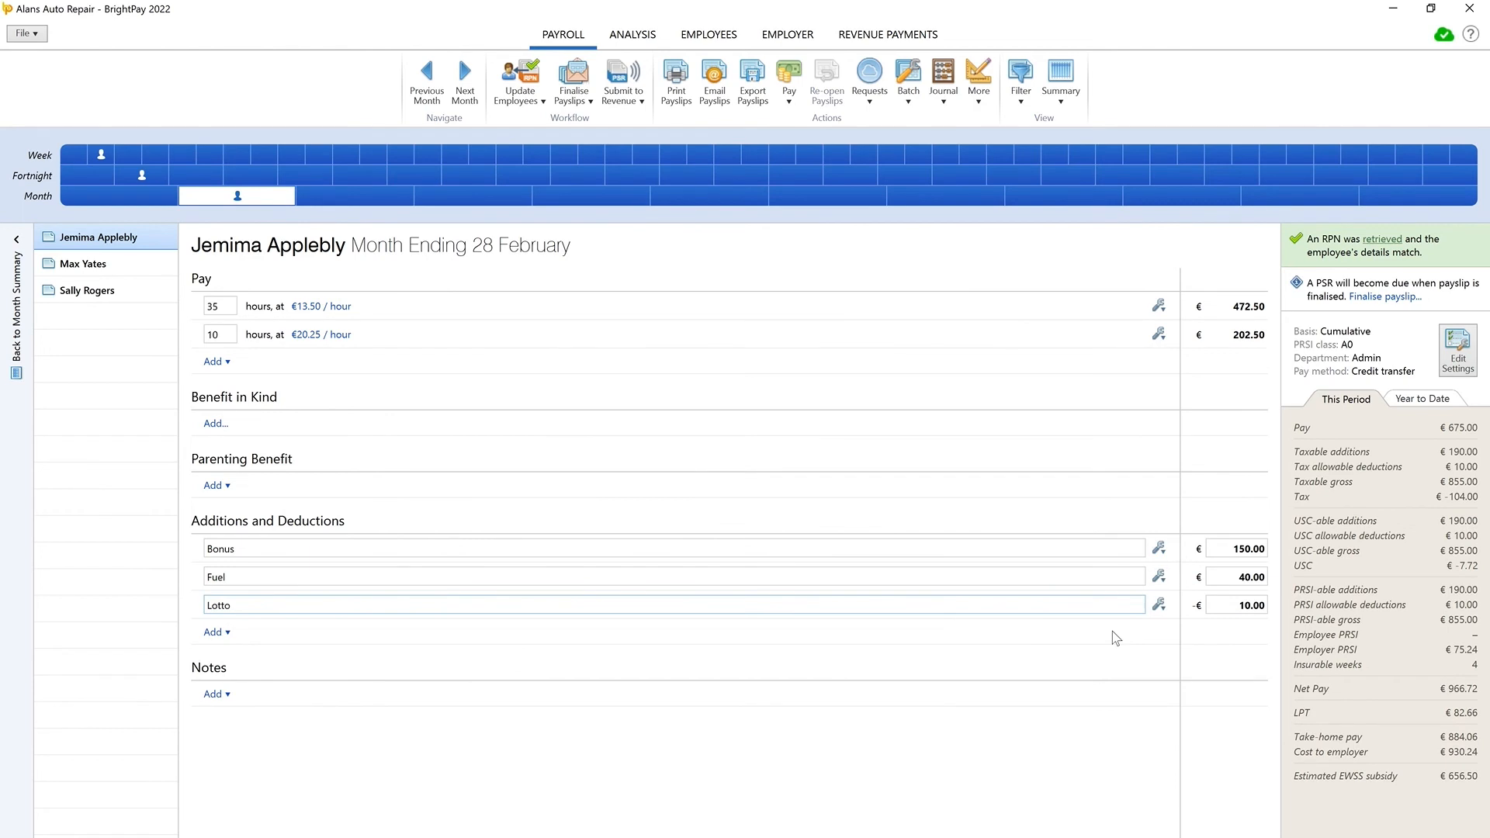
Set the Lotto deduction to repeat up to 17 October 2022 and move it above Fuel
click(1159, 605)
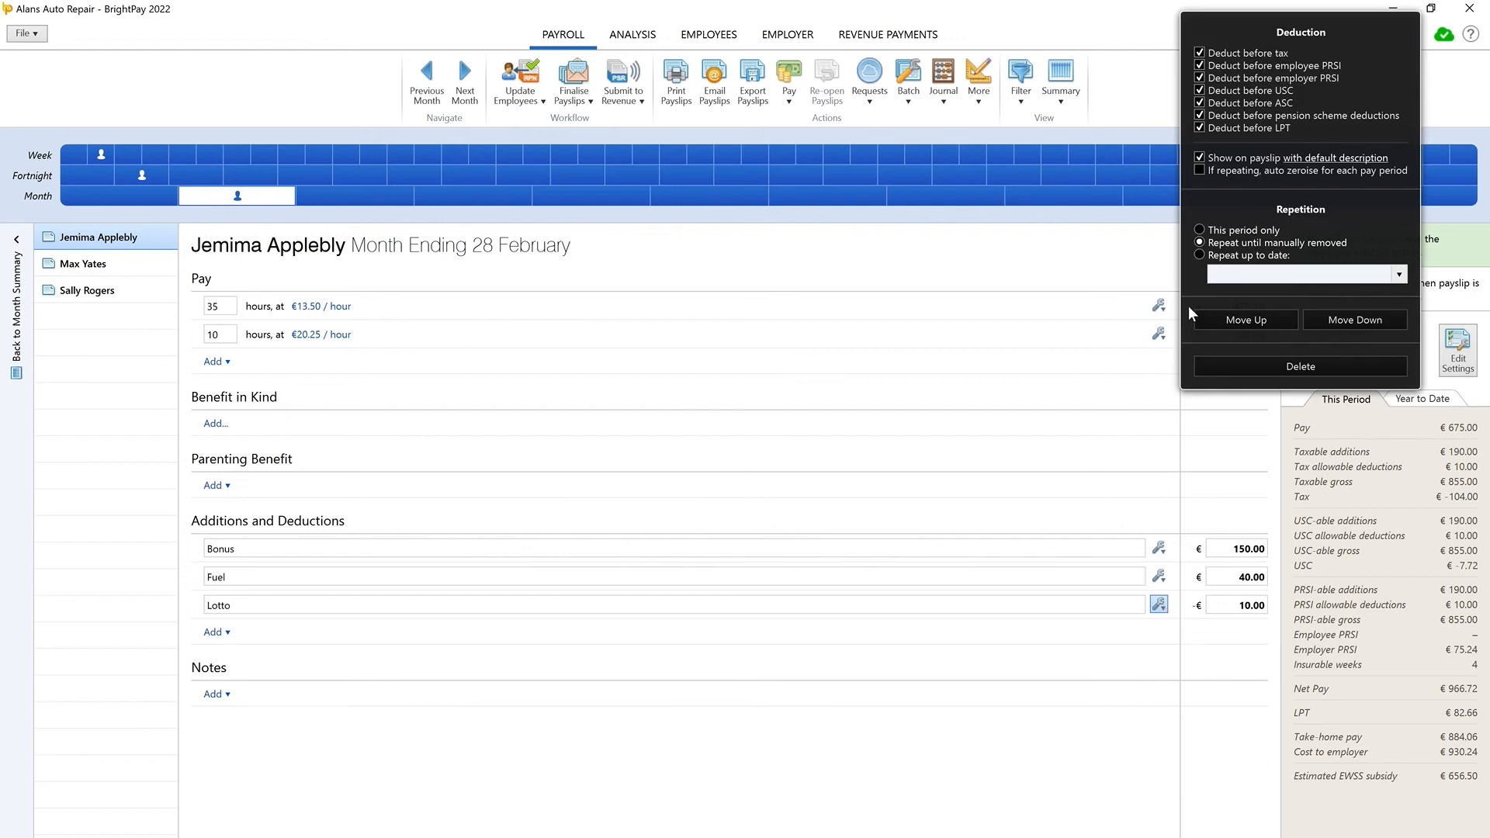
click(1200, 243)
click(1199, 255)
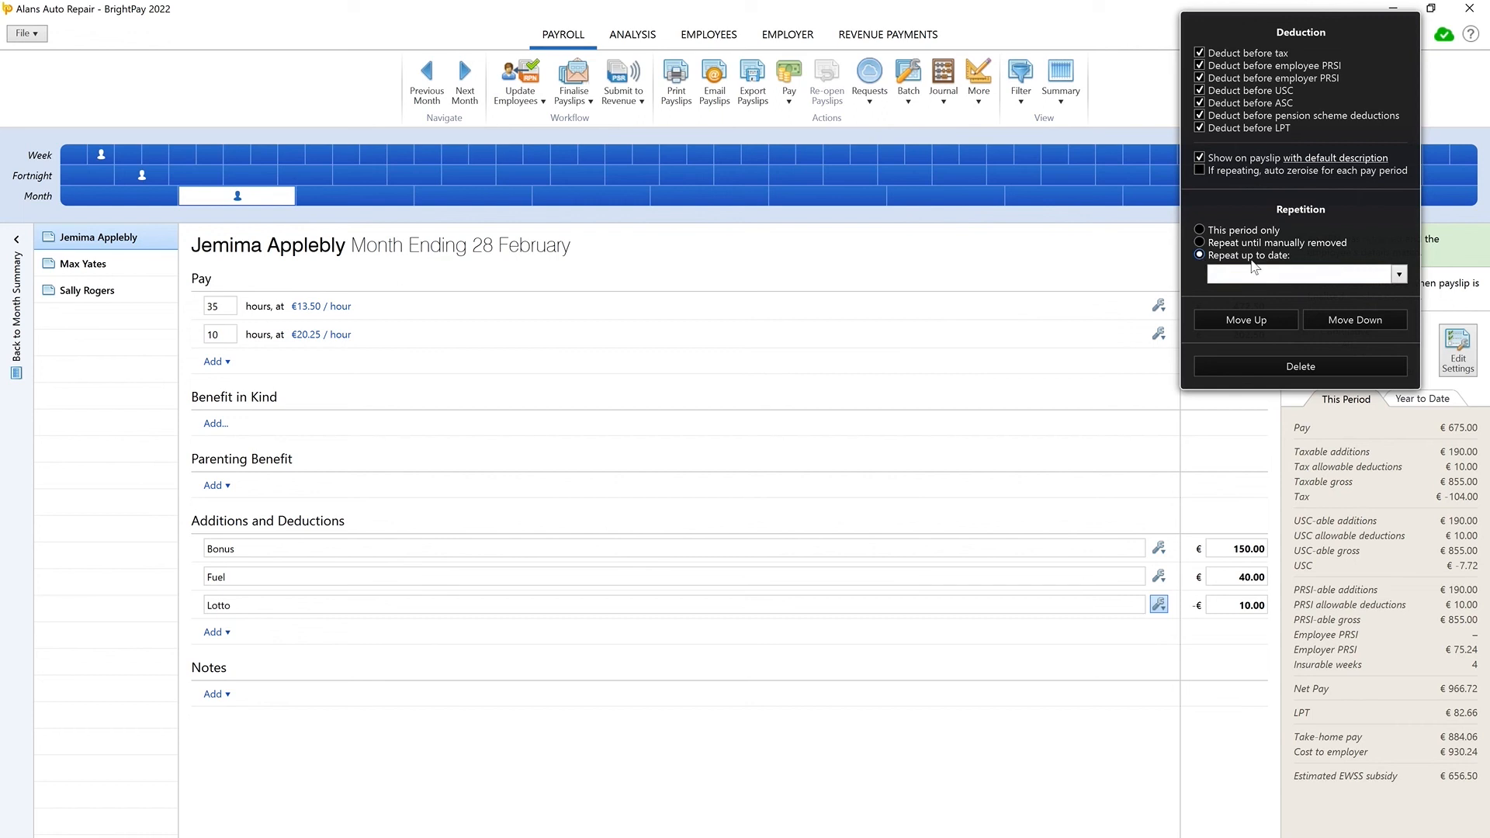
click(1399, 275)
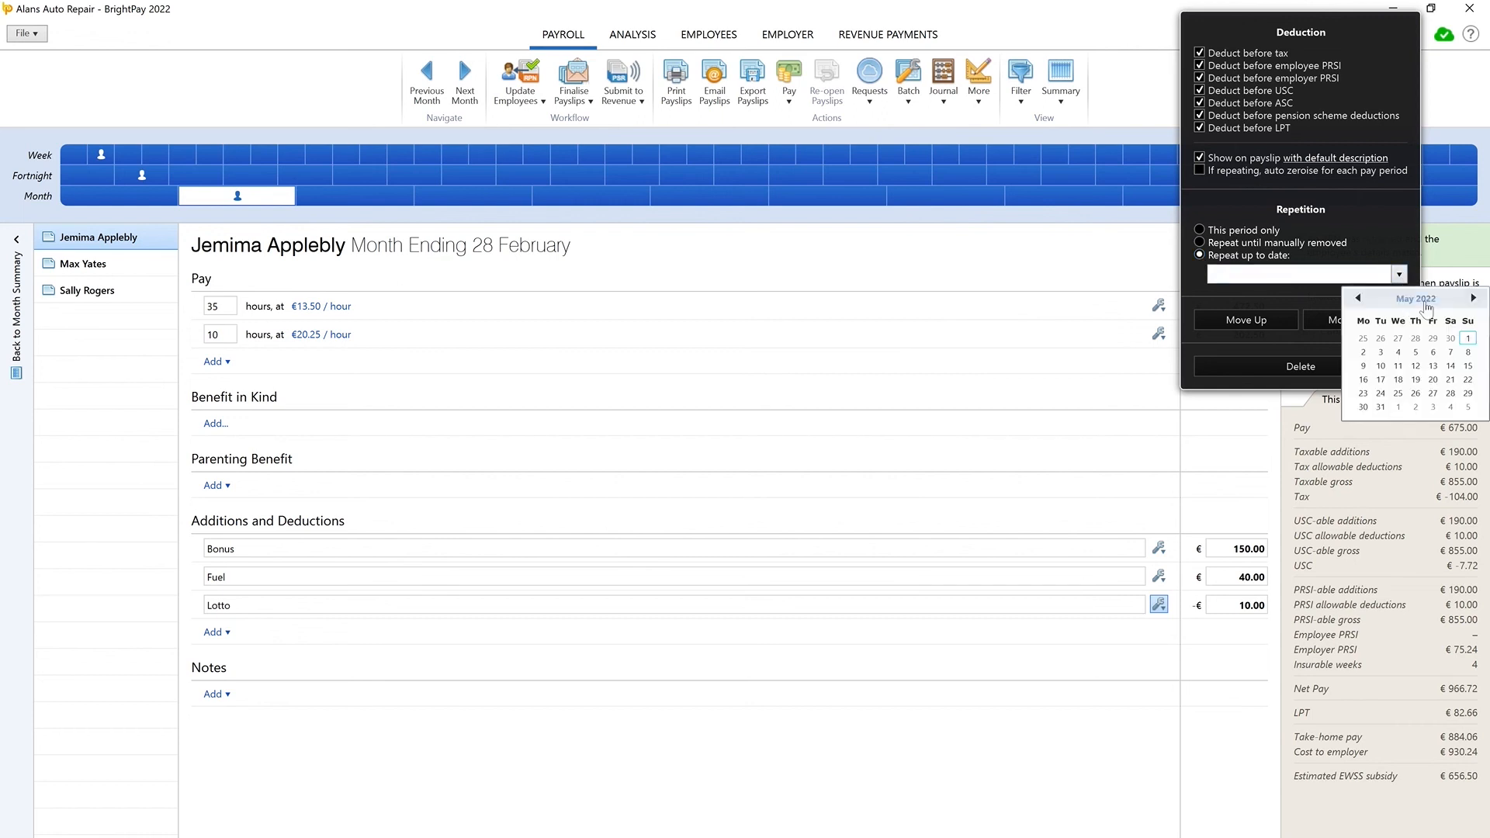
click(1473, 299)
click(1473, 299)
click(1474, 299)
click(1474, 298)
click(1473, 298)
click(1363, 379)
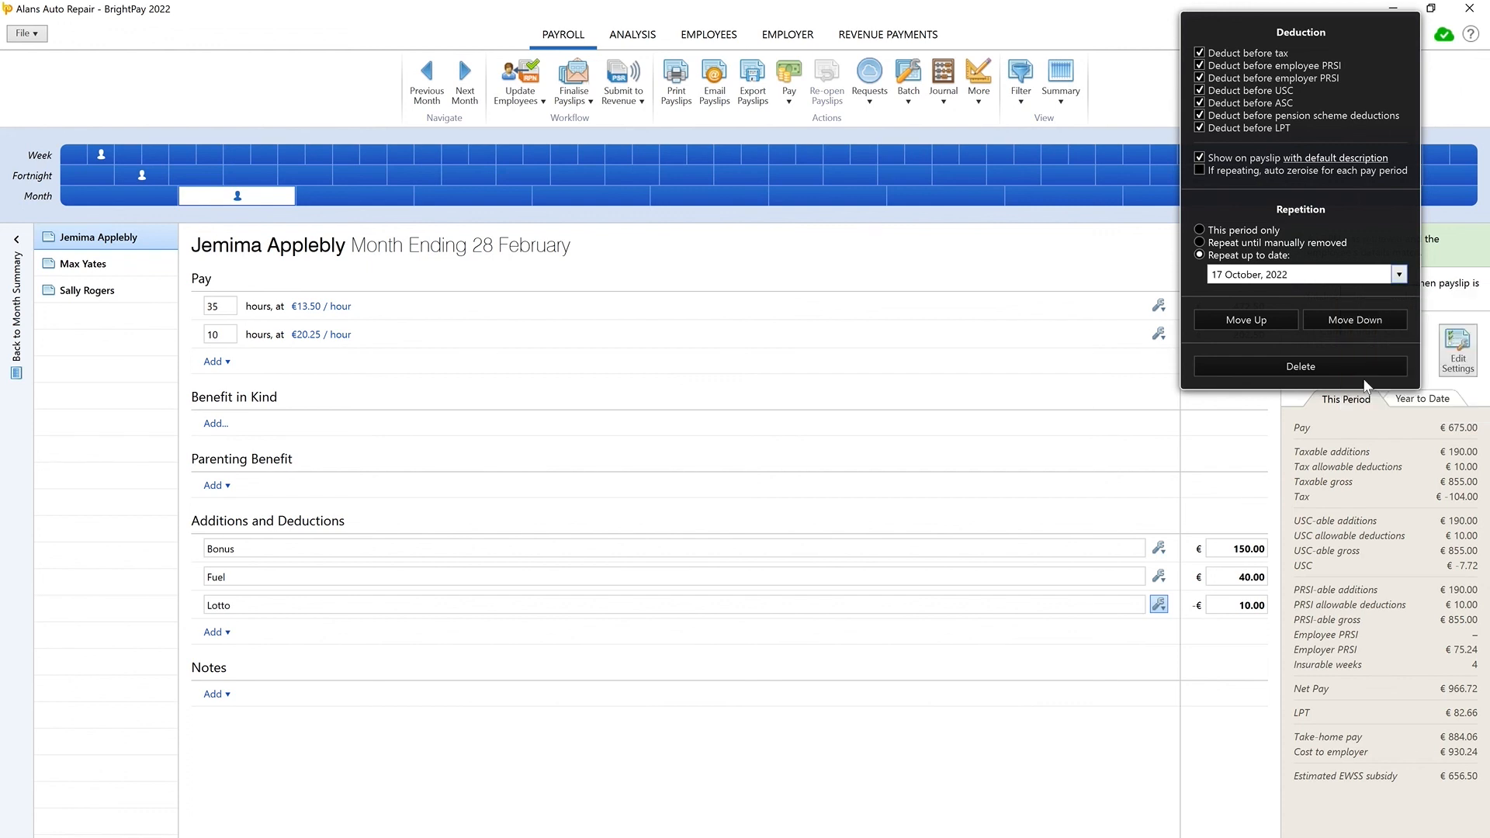
click(1264, 320)
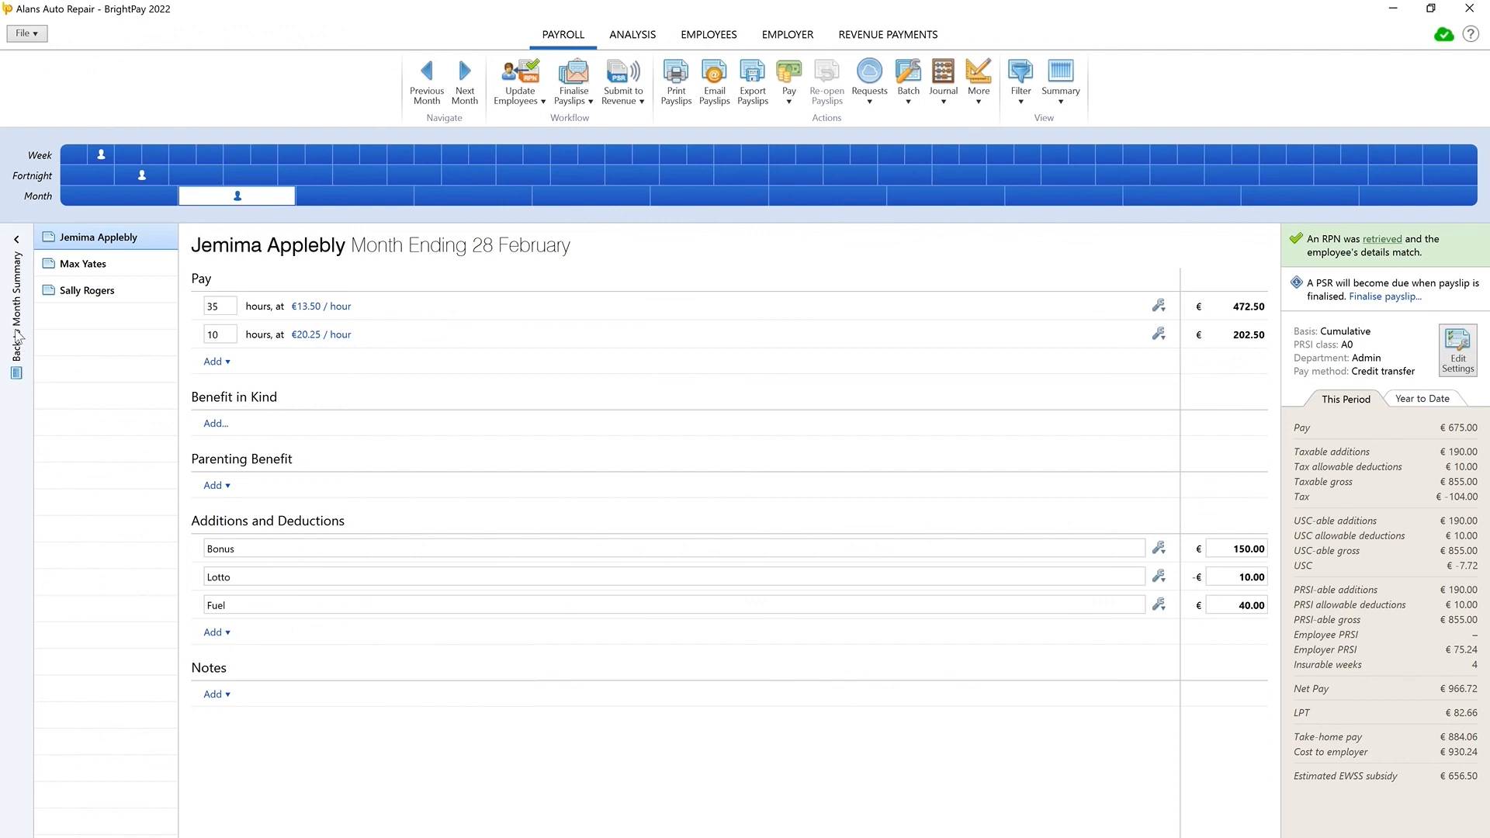
Return to the month summary and open the second employee's payslip
click(22, 244)
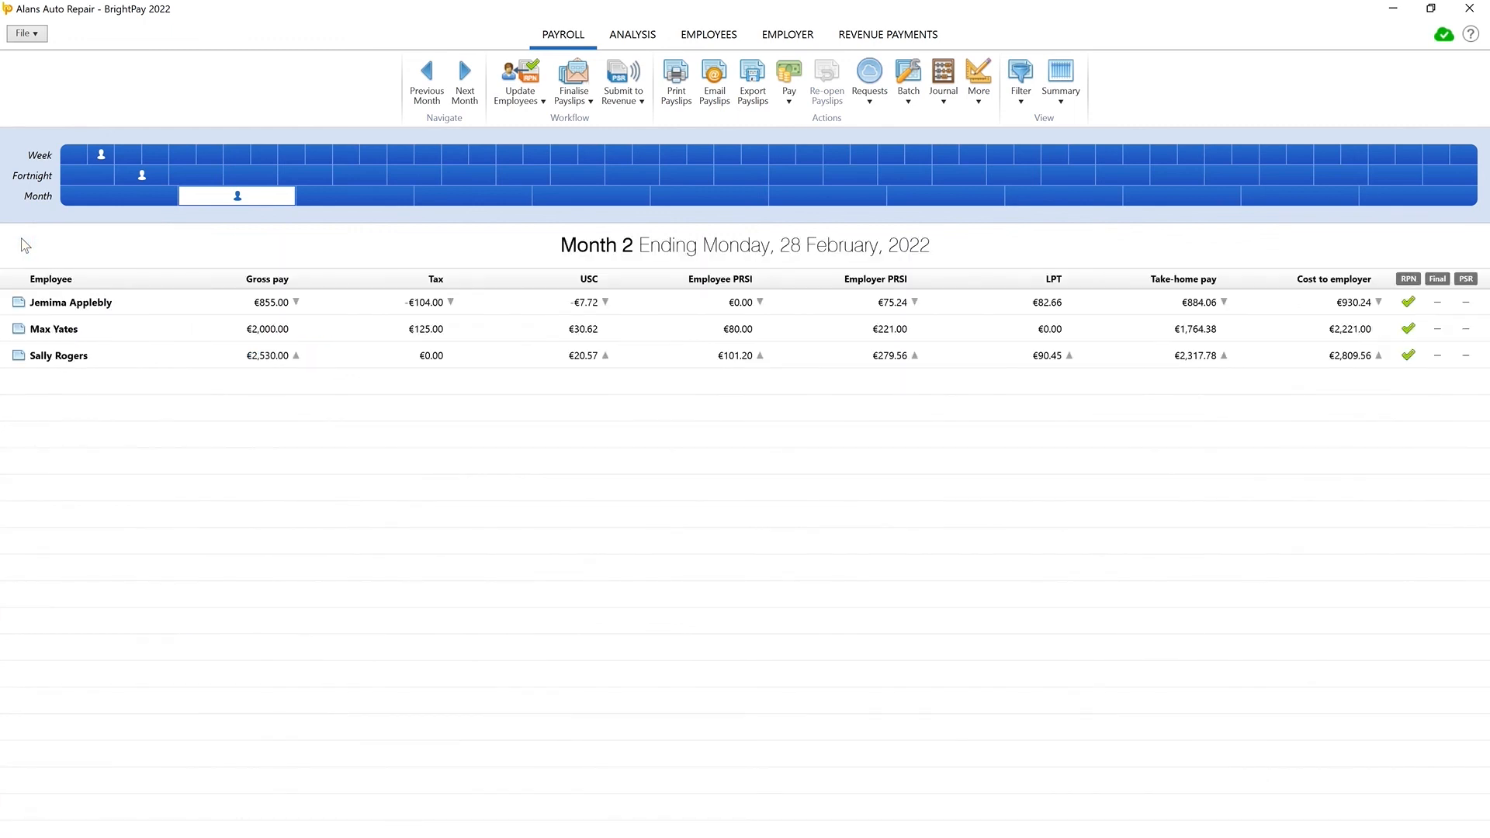
click(70, 334)
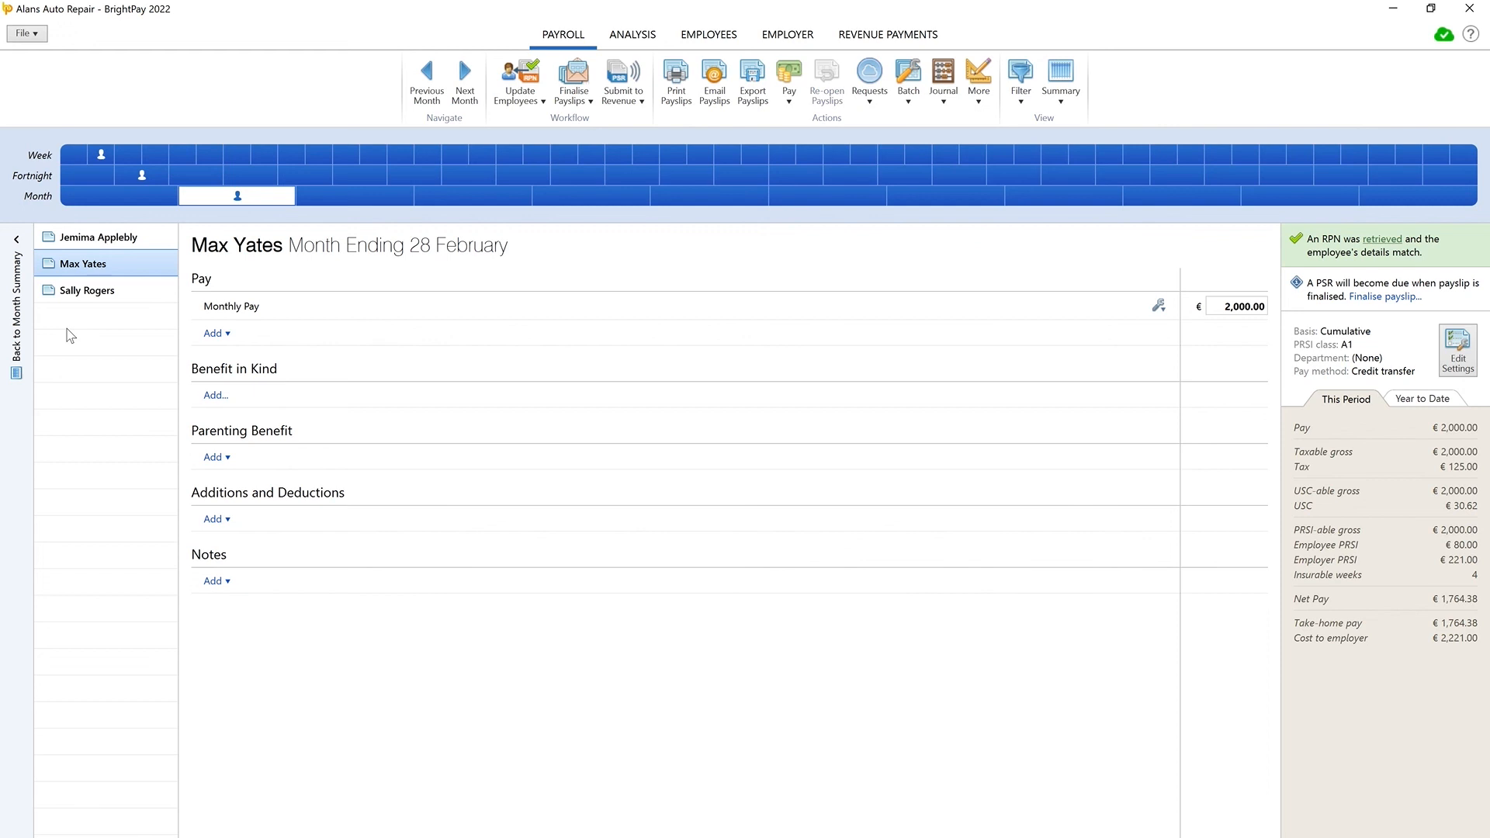